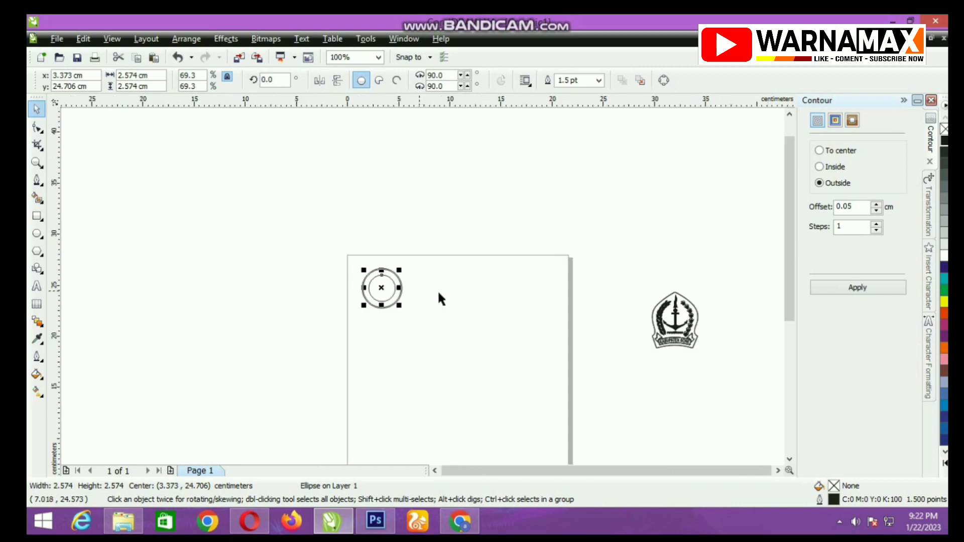
# - Move the KABUPATEN BONE emblem from beside the page onto the concentric circles
pyautogui.moveTo(454, 223); pyautogui.dragTo(714, 370)
pyautogui.moveTo(679, 313); pyautogui.dragTo(385, 282)
pyautogui.scroll(2, 385, 282)
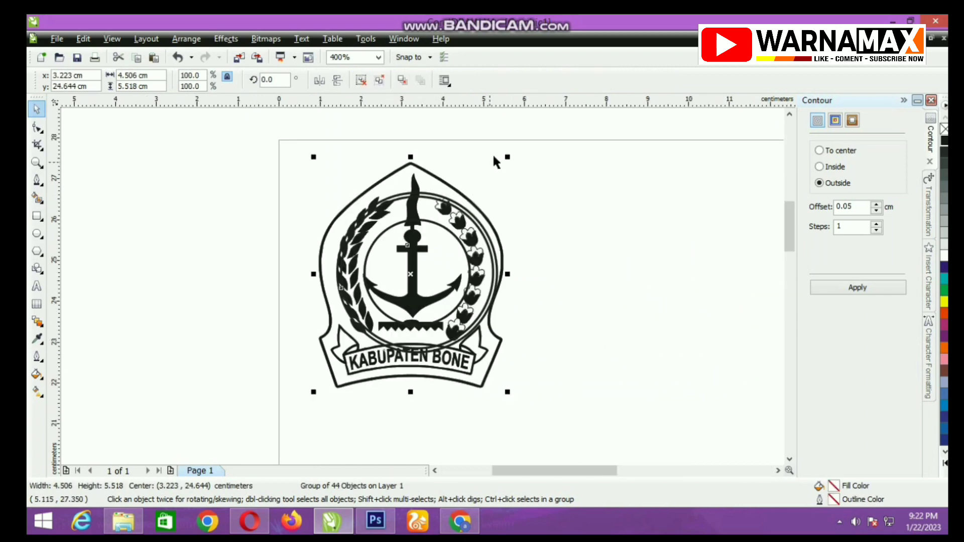
# - Scale the emblem down to about 1.7 × 2.08 cm and position it inside the inner circle
pyautogui.moveTo(508, 156); pyautogui.dragTo(472, 238)
pyautogui.scroll(1, 422, 291)
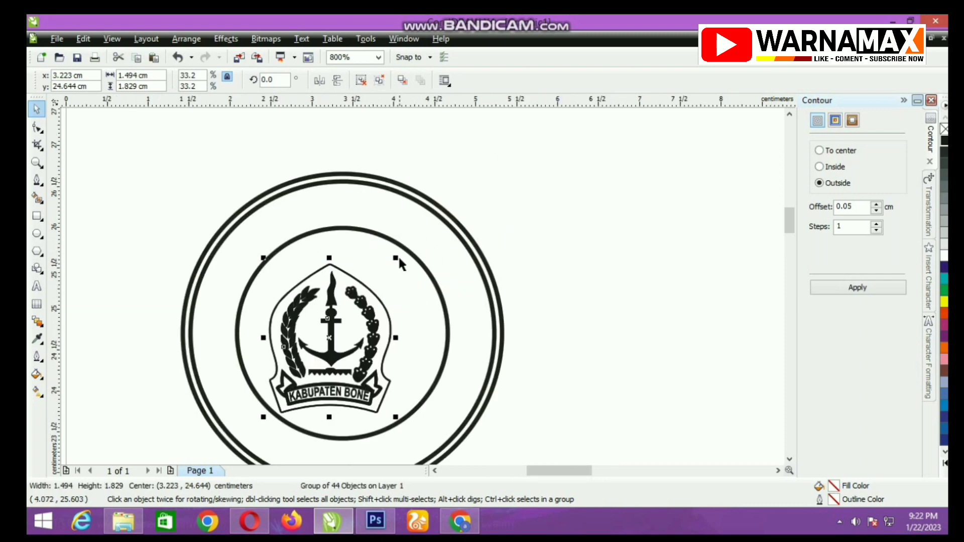
pyautogui.moveTo(397, 257); pyautogui.dragTo(436, 238)
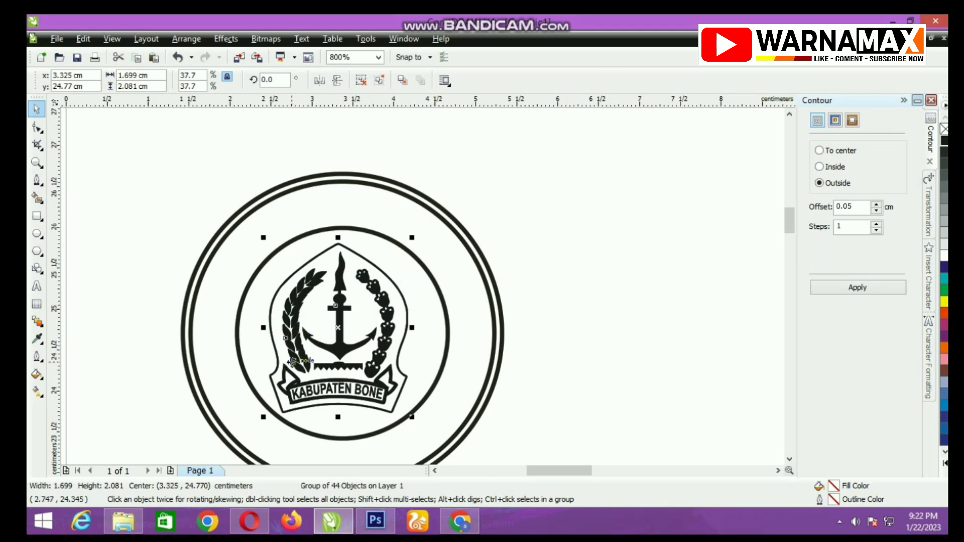
pyautogui.moveTo(291, 361); pyautogui.dragTo(292, 363)
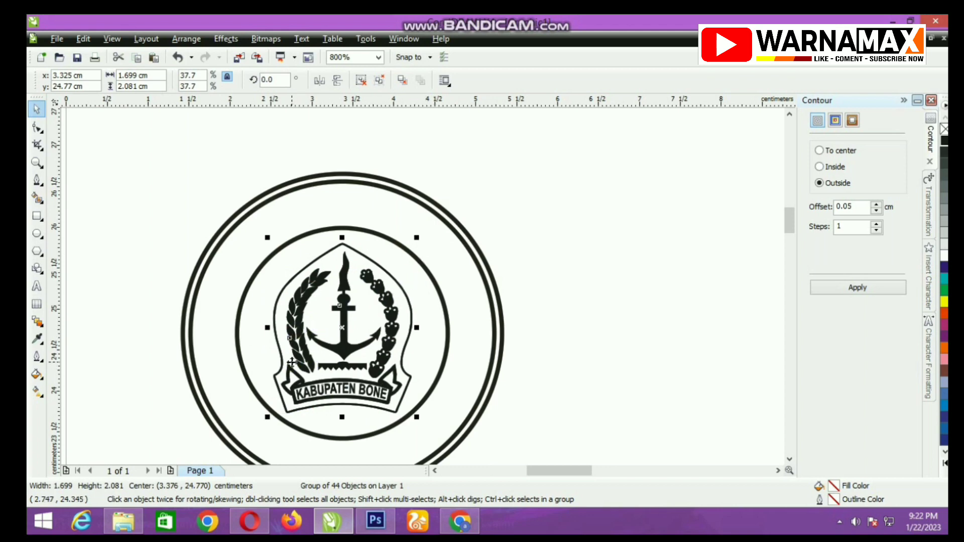
pyautogui.click(156, 390)
# - Ungroup the emblem into its separate objects
pyautogui.scroll(1, 320, 386)
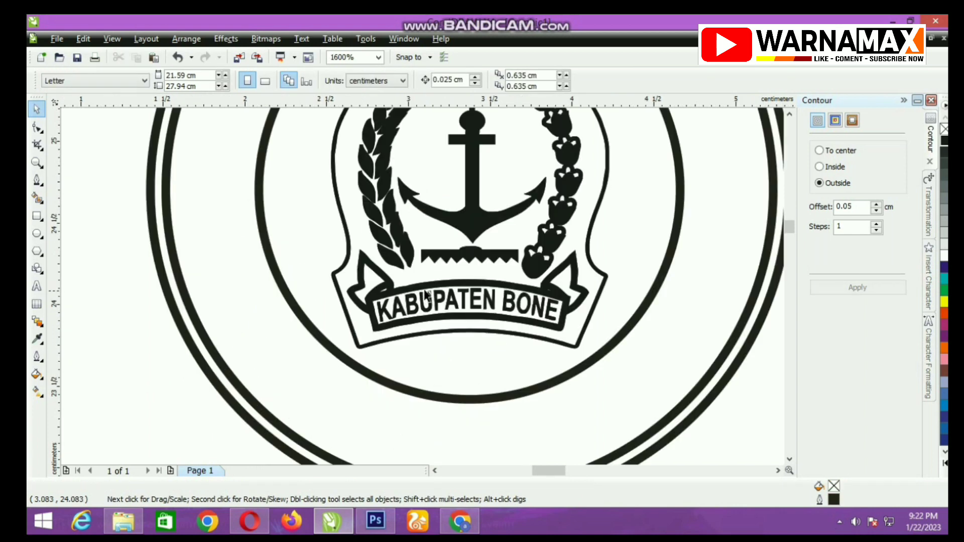
pyautogui.click(426, 295)
pyautogui.rightClick(425, 287)
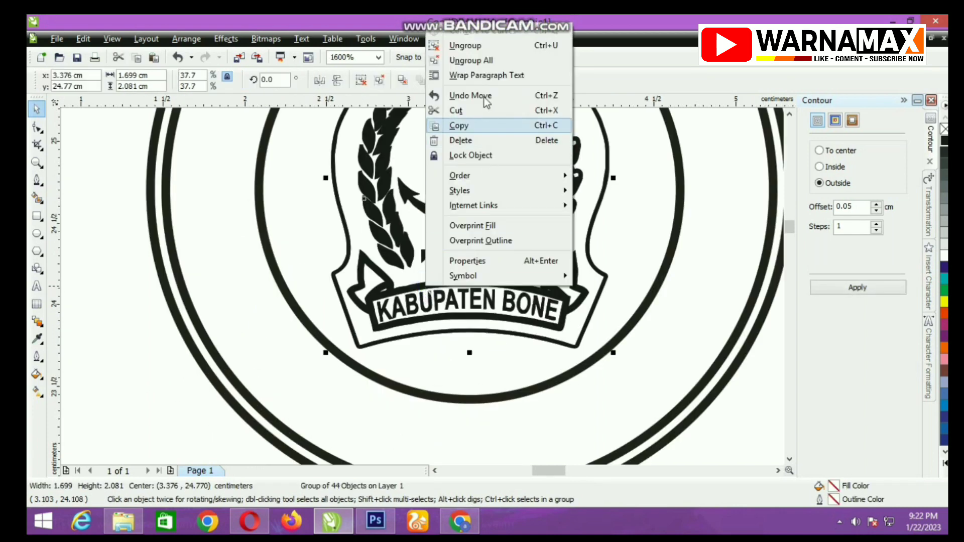
pyautogui.click(467, 46)
# - Remove the outline from all the leaves of the wreath on the emblem's left side
pyautogui.click(281, 230)
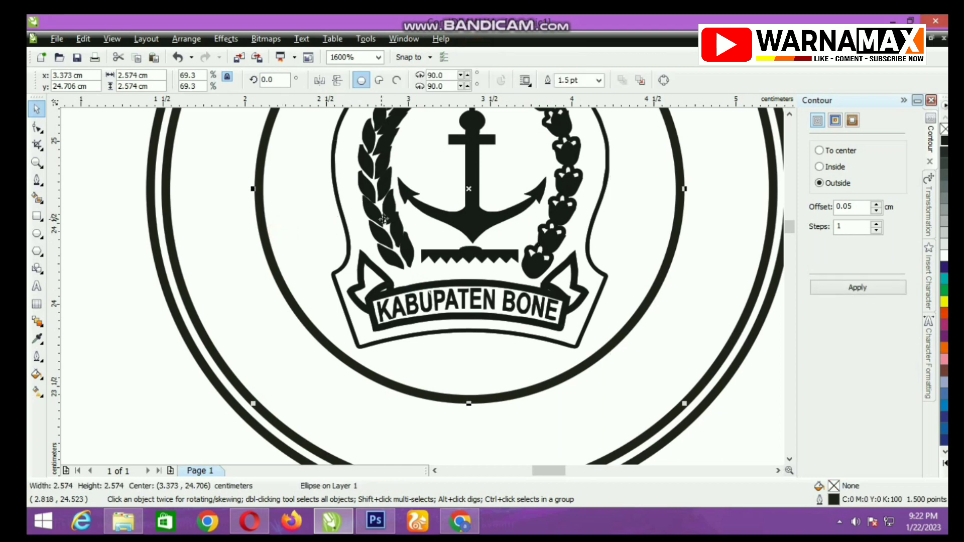
pyautogui.click(237, 215)
pyautogui.click(366, 213)
pyautogui.scroll(-1, 381, 243)
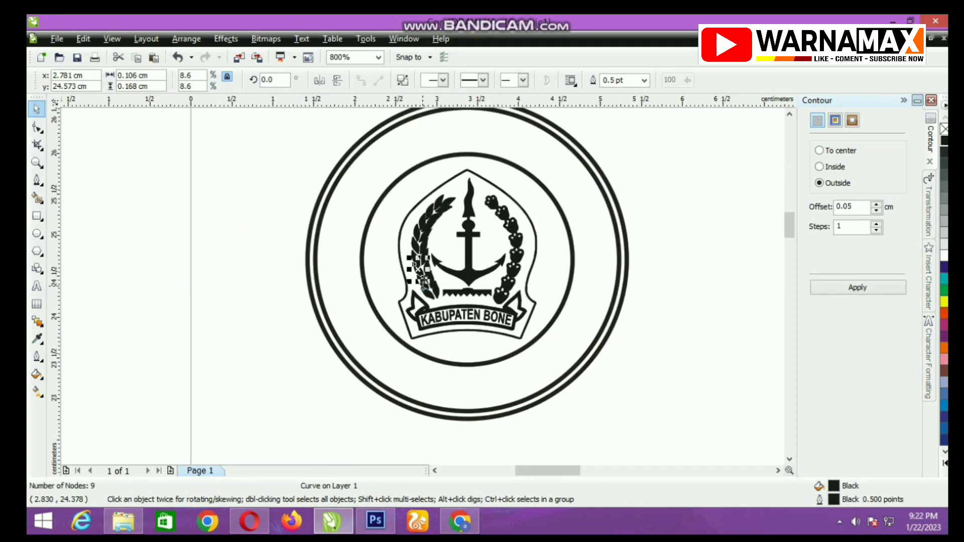
pyautogui.scroll(-1, 424, 282)
pyautogui.moveTo(372, 196)
pyautogui.mouseDown()
pyautogui.moveTo(427, 302)
pyautogui.moveTo(441, 298)
pyautogui.mouseUp()
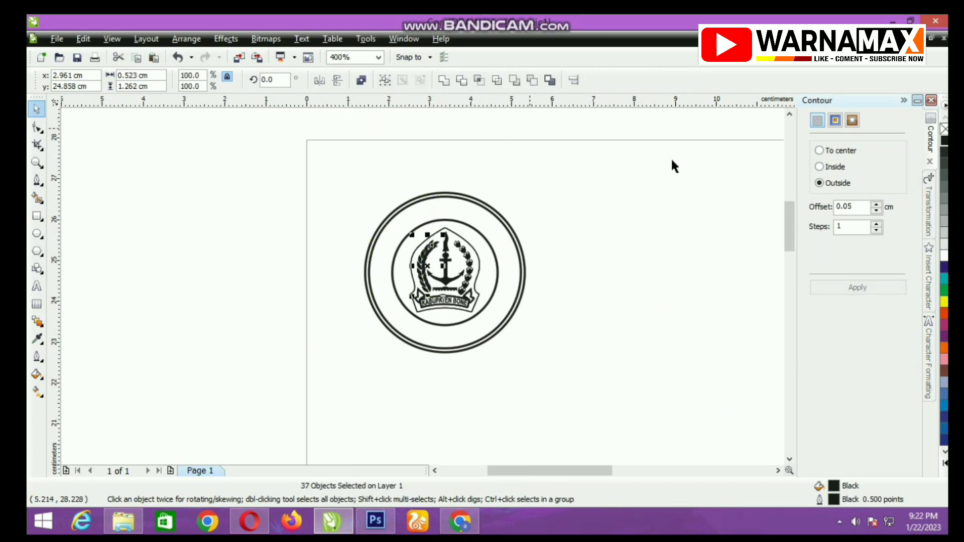
pyautogui.scroll(2, 423, 290)
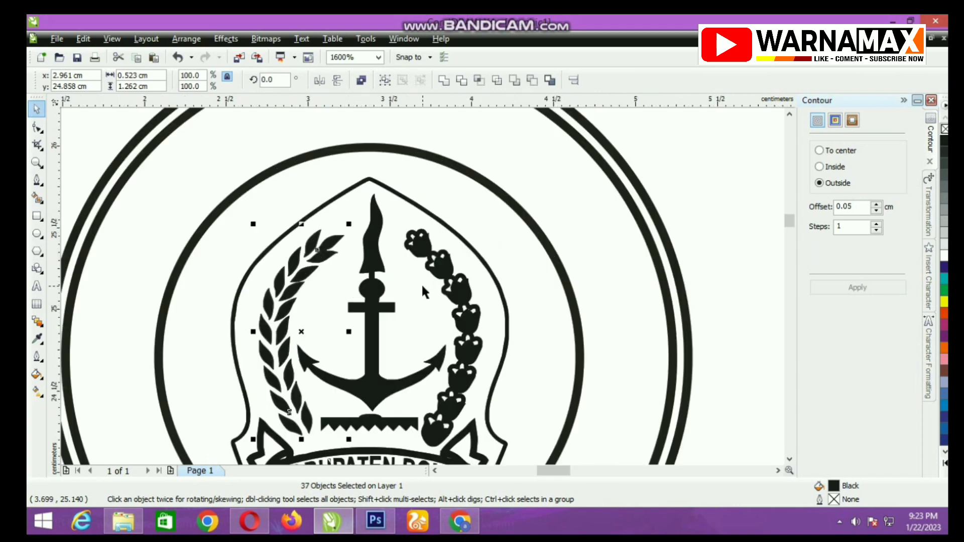
# - Remove the outline from the black curve of the flower chain on the emblem's right side
pyautogui.scroll(-1, 440, 269)
pyautogui.click(562, 217)
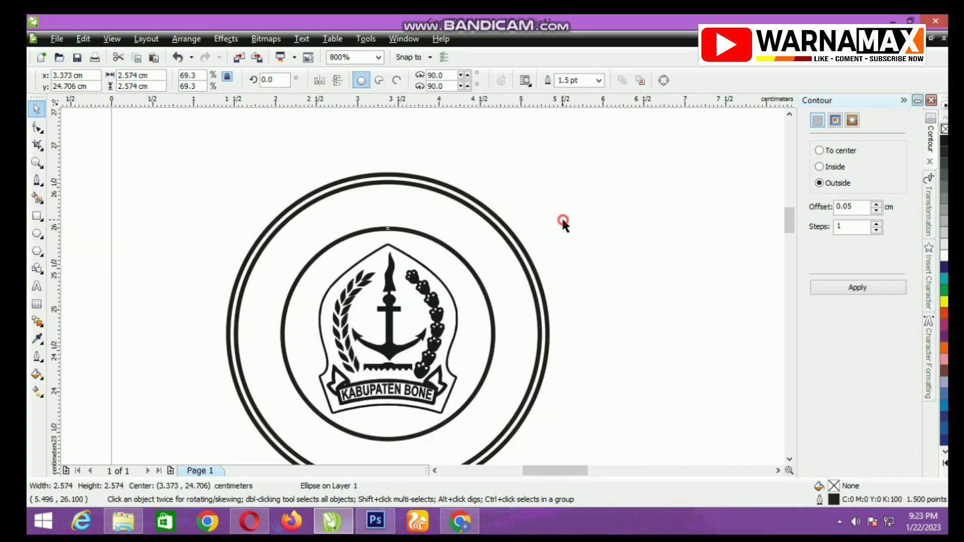
pyautogui.click(412, 287)
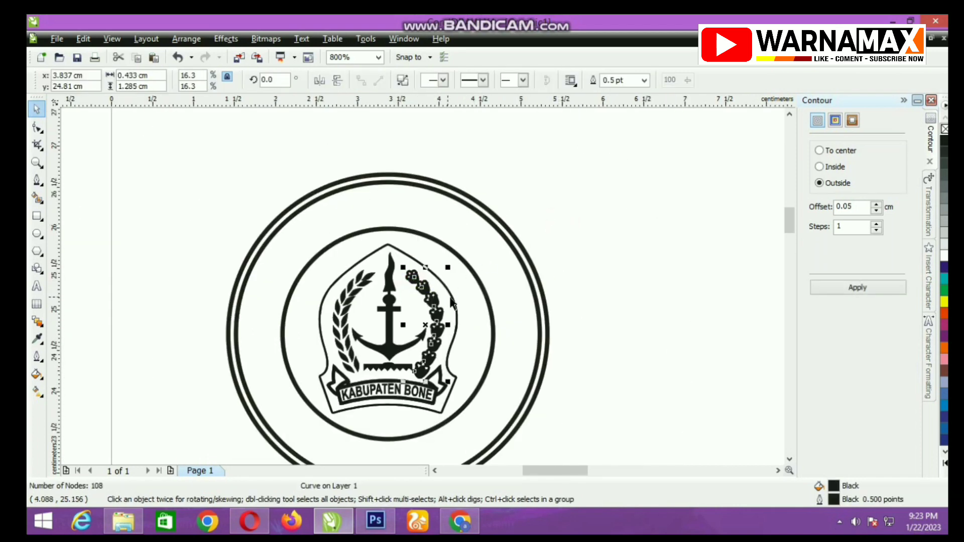
pyautogui.scroll(1, 407, 277)
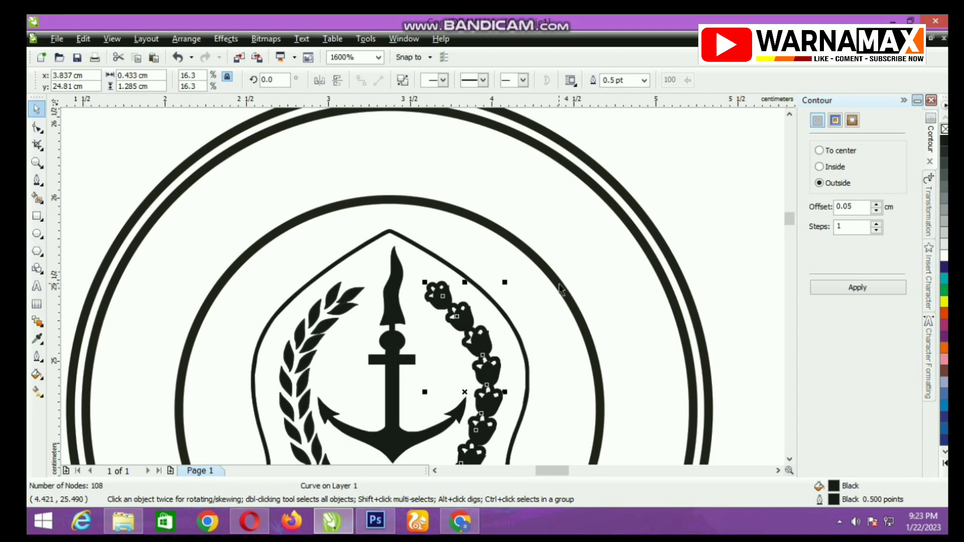
pyautogui.rightClick(945, 129)
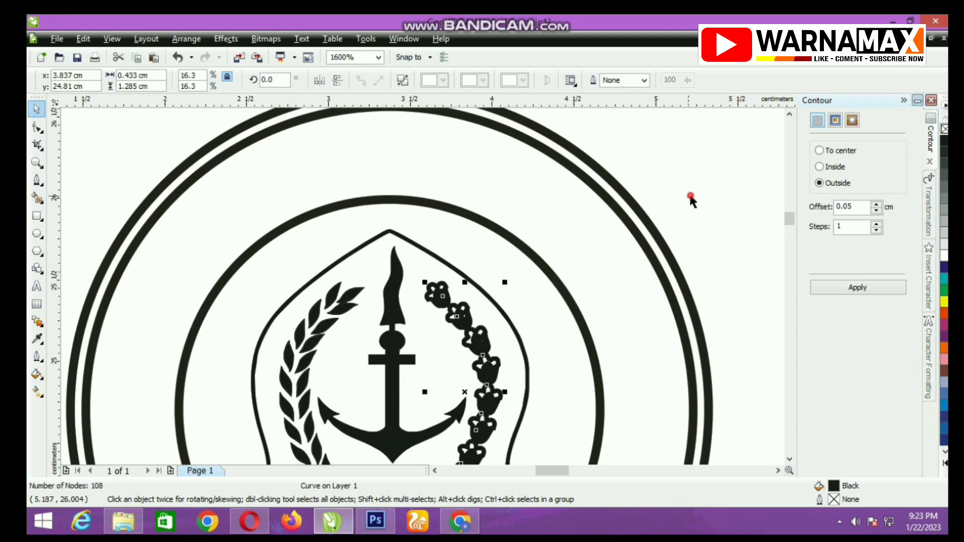
pyautogui.click(691, 199)
# - Try a 0.5 pt outline on the flower chain's near-white curve, and settle on Hairline
pyautogui.click(438, 291)
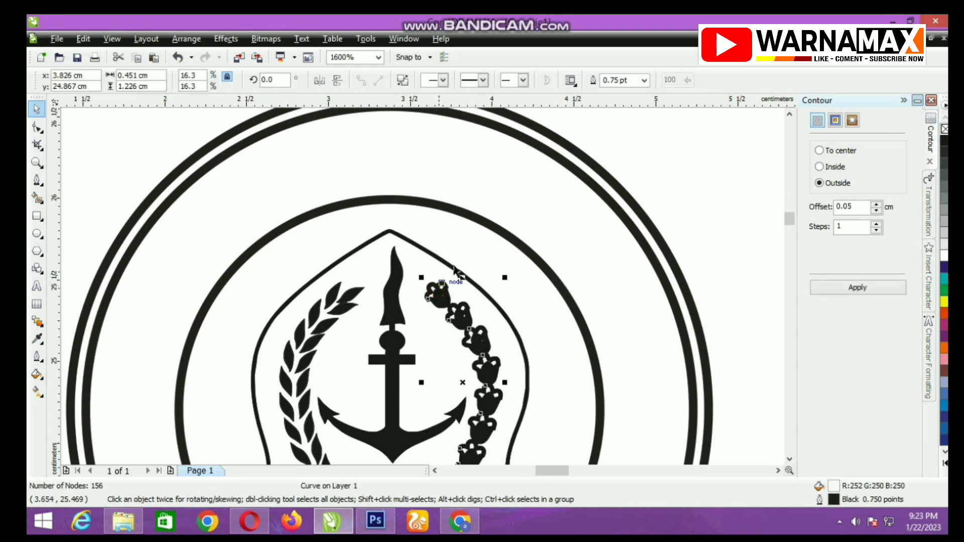
pyautogui.click(645, 80)
pyautogui.click(622, 110)
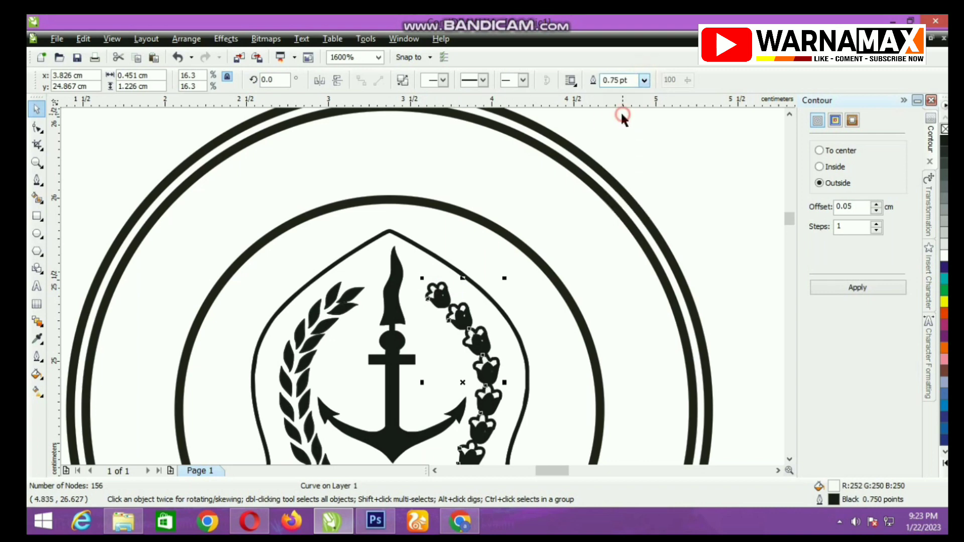
pyautogui.scroll(2, 462, 337)
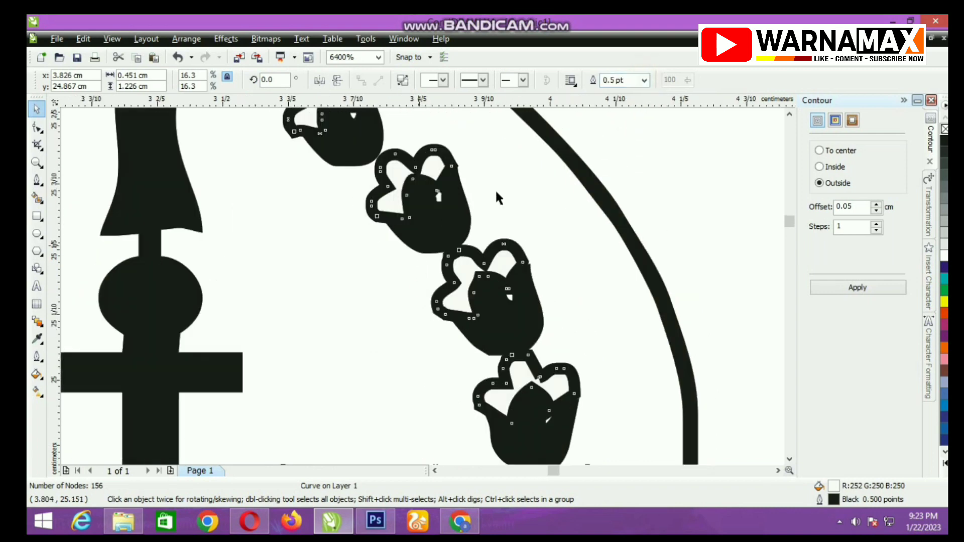
pyautogui.click(644, 80)
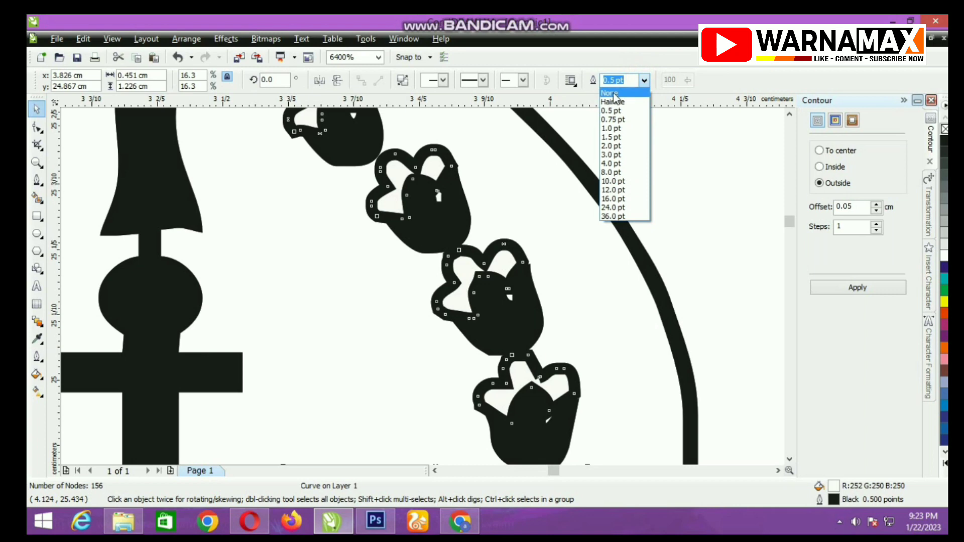
pyautogui.click(611, 112)
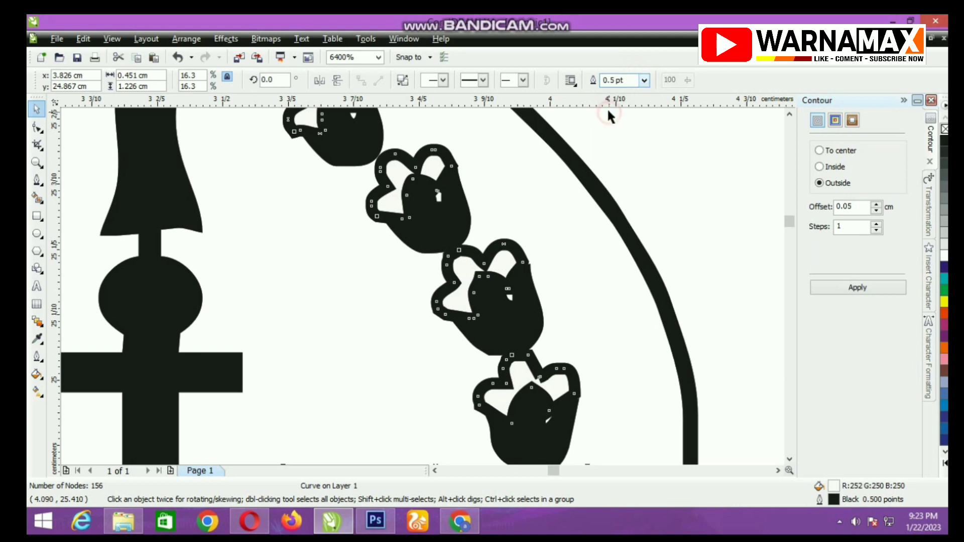
pyautogui.click(643, 80)
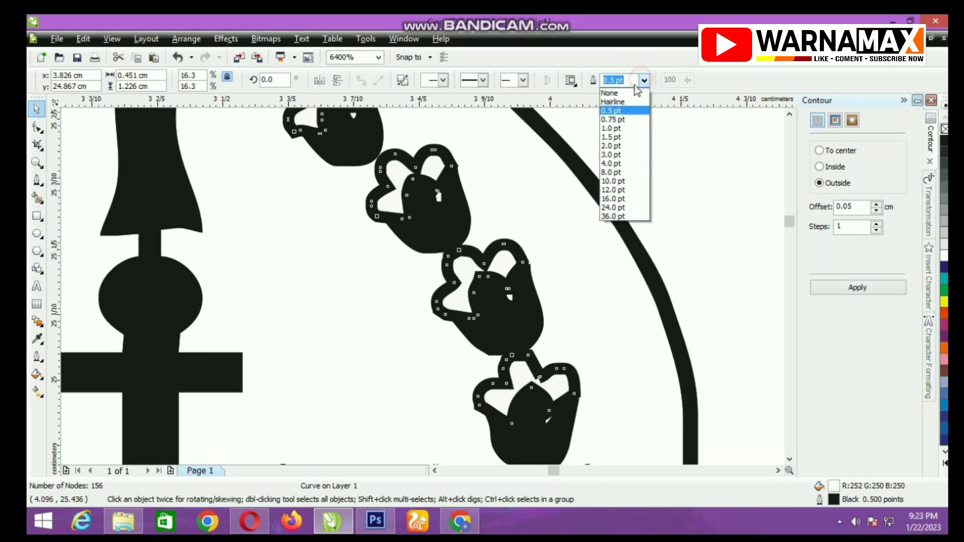
pyautogui.click(610, 100)
pyautogui.scroll(-1, 409, 320)
pyautogui.scroll(-2, 409, 319)
pyautogui.click(447, 316)
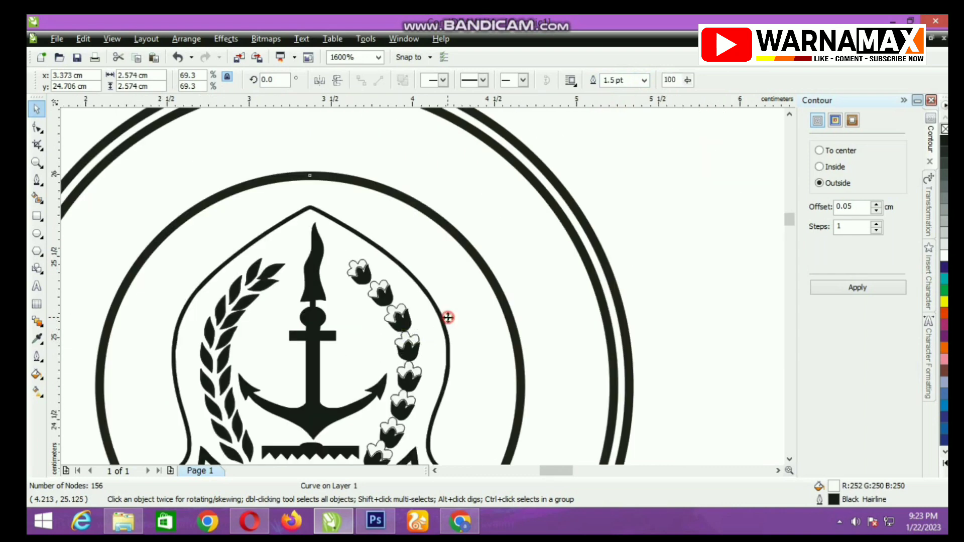
# - Set the outline of the ribbon around the KABUPATEN BONE lettering to 0.5 pt
pyautogui.scroll(-1, 420, 296)
pyautogui.scroll(1, 423, 286)
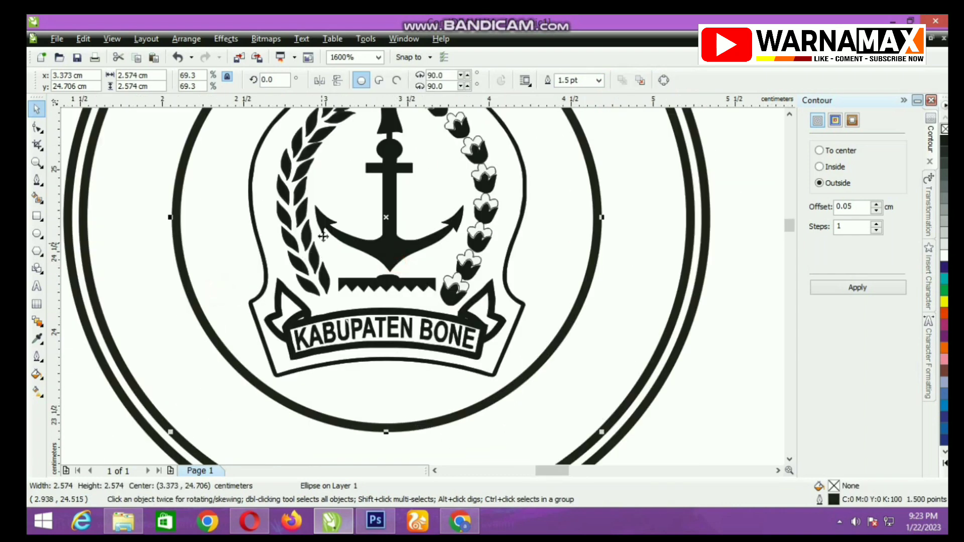
pyautogui.click(141, 253)
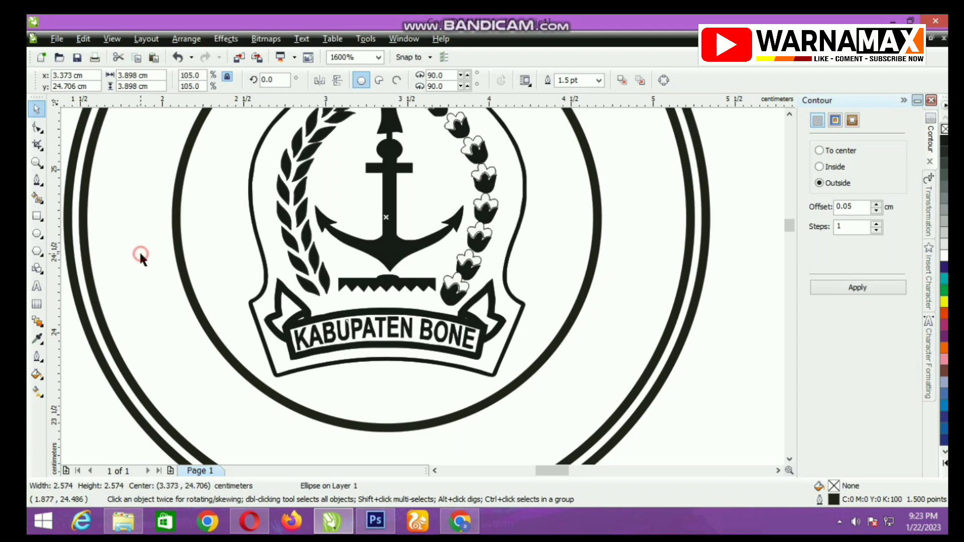
pyautogui.click(322, 220)
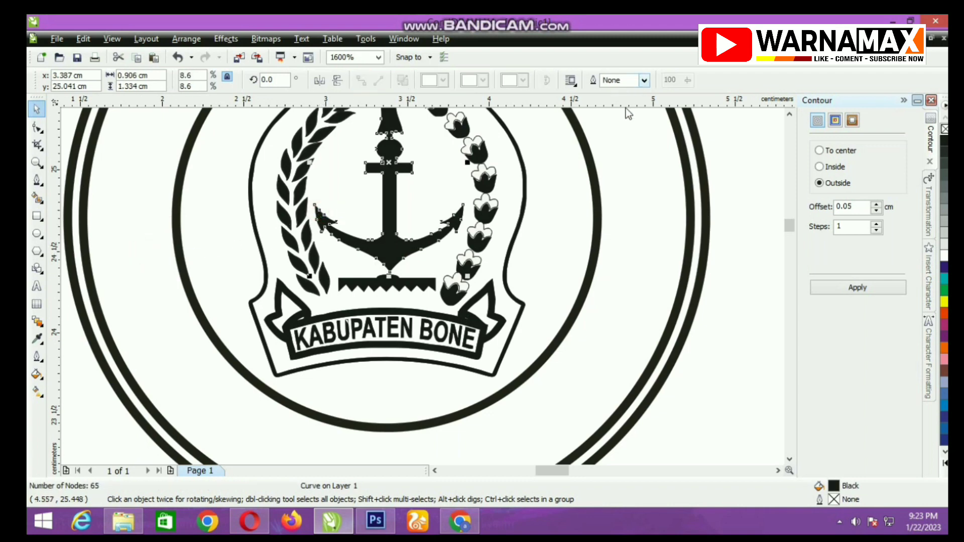
pyautogui.click(358, 315)
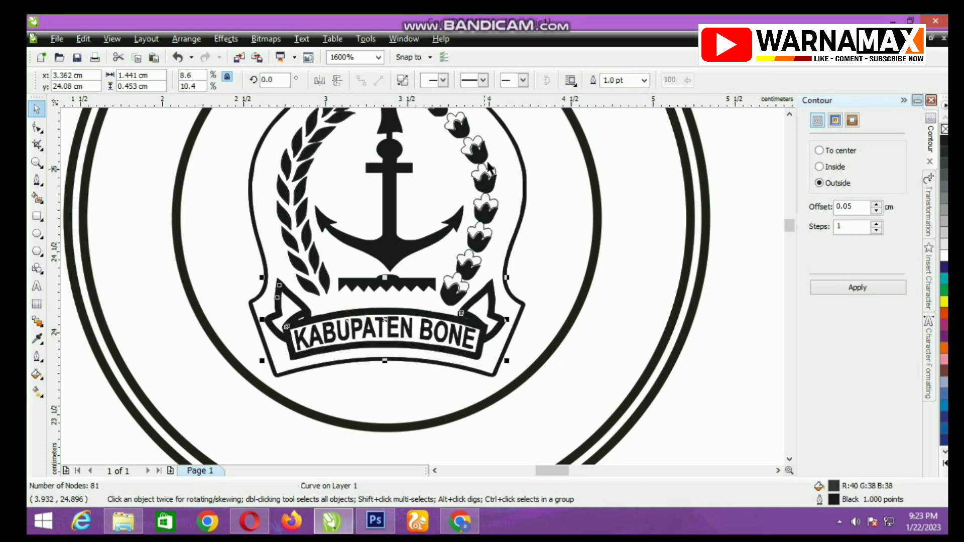
pyautogui.click(644, 81)
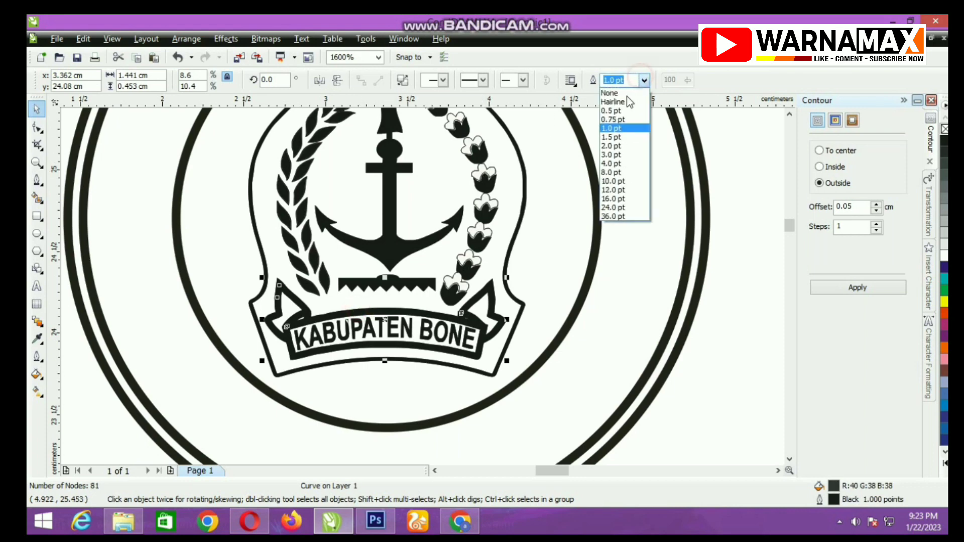
pyautogui.click(610, 112)
pyautogui.click(569, 259)
pyautogui.scroll(-3, 568, 259)
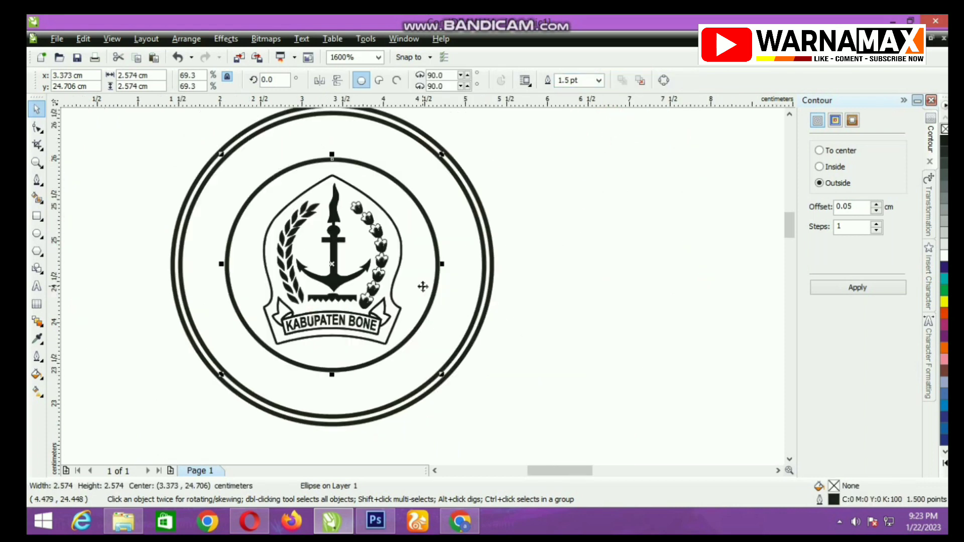
# - Group all the emblem's objects, leaving out the surrounding circles
pyautogui.click(241, 321)
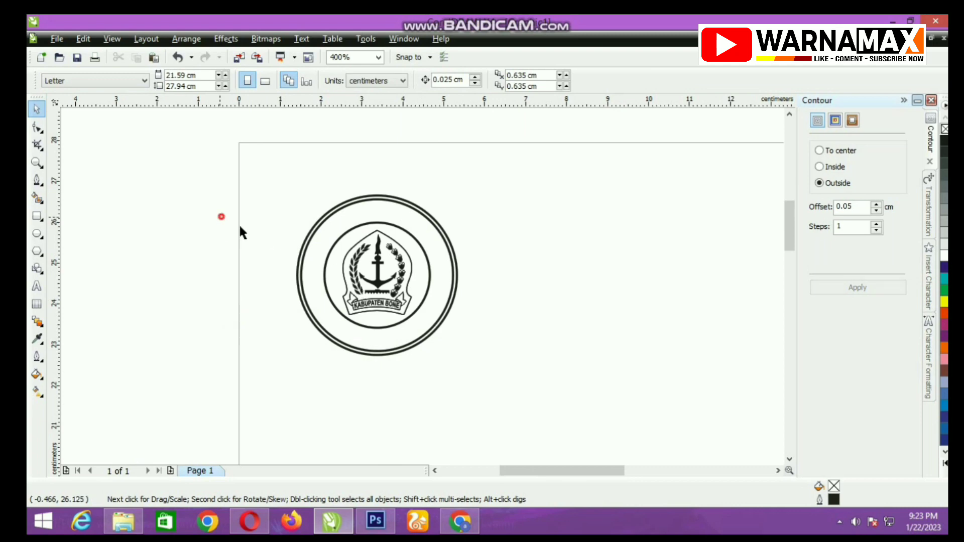
pyautogui.moveTo(221, 217); pyautogui.dragTo(422, 320)
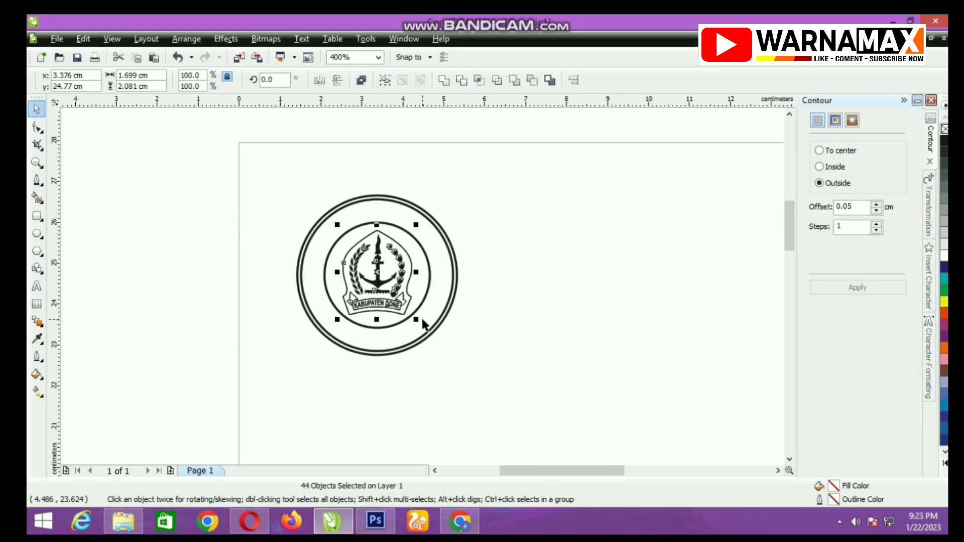
pyautogui.hotkey('ctrl', 'g')
pyautogui.scroll(1, 413, 266)
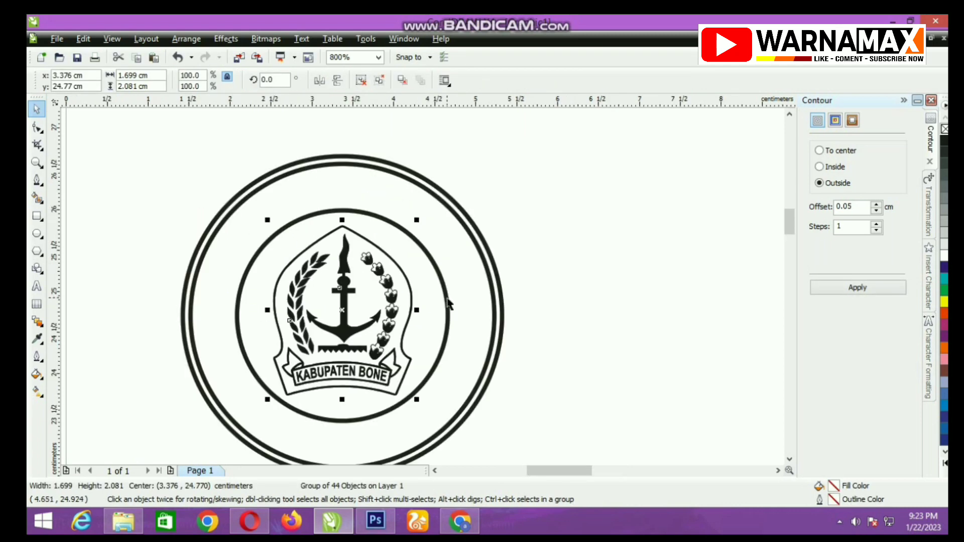
# - Align the emblem group to the centre of the inner circle
pyautogui.keyDown('shift'); pyautogui.click(448, 300); pyautogui.keyUp('shift')
pyautogui.press('e')
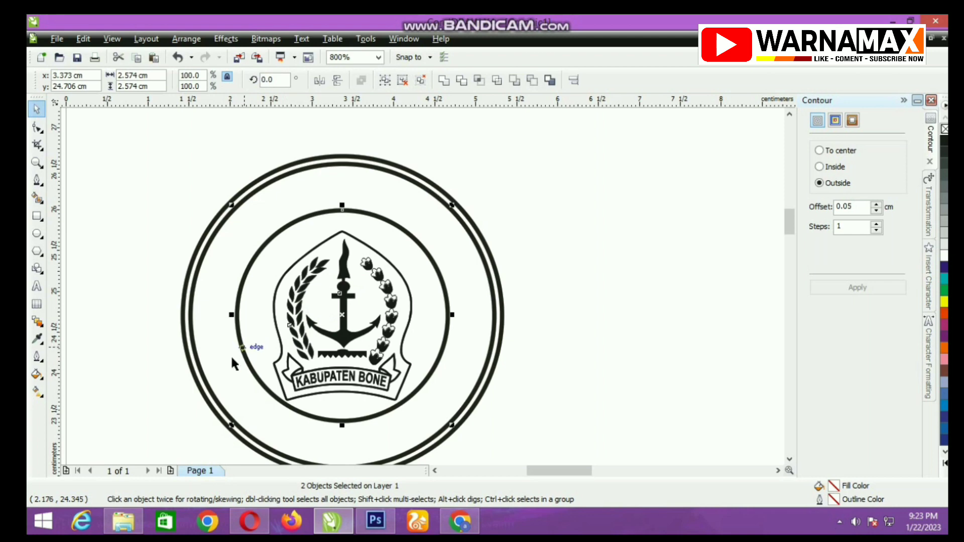
pyautogui.click(123, 375)
# - Shift the emblem group slightly upward and enlarge it to about 1.76 × 2.16 cm within the inner circle
pyautogui.click(277, 322)
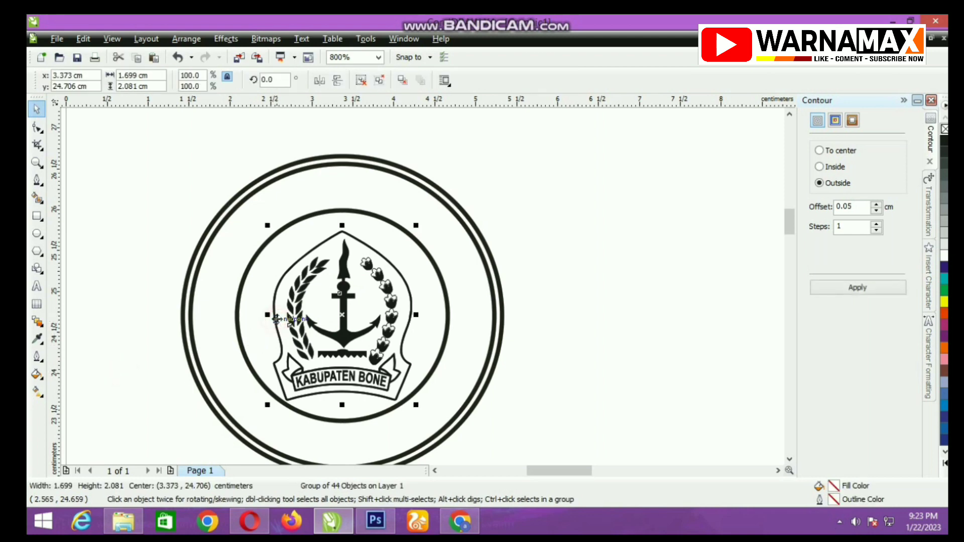
pyautogui.moveTo(277, 311); pyautogui.dragTo(277, 305)
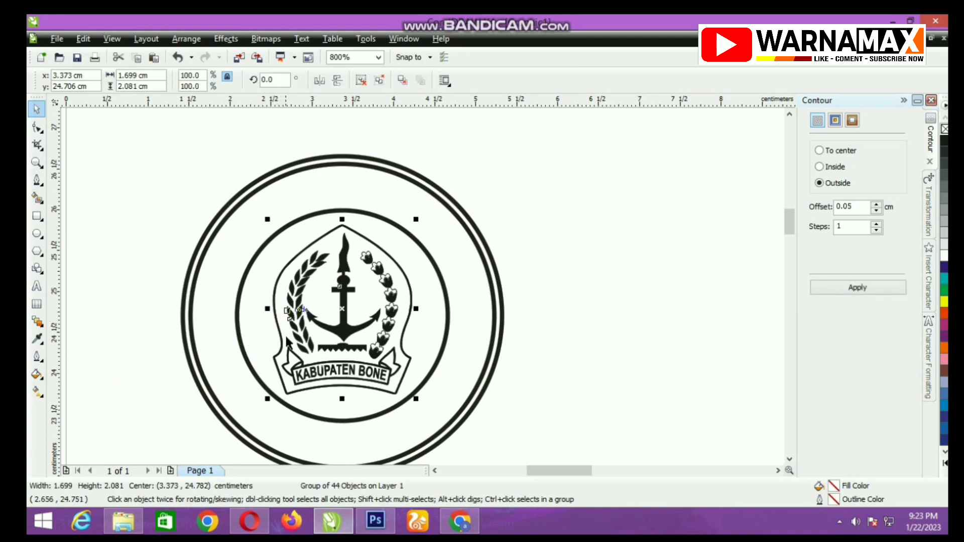
pyautogui.moveTo(415, 219); pyautogui.dragTo(419, 215)
pyautogui.scroll(-2, 402, 304)
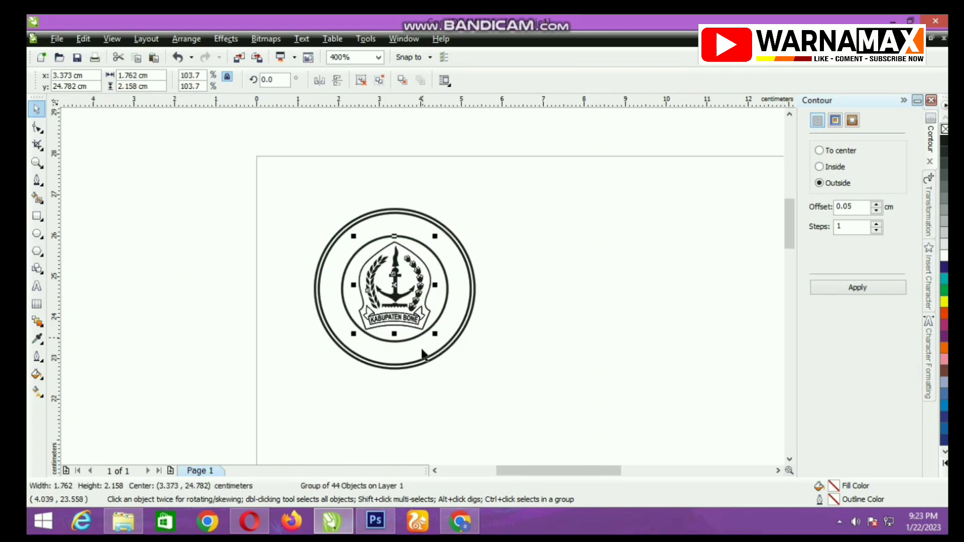
# - Add the artistic text "PEMERINTAH KABUPATEN BONE" above the circles
pyautogui.click(37, 287)
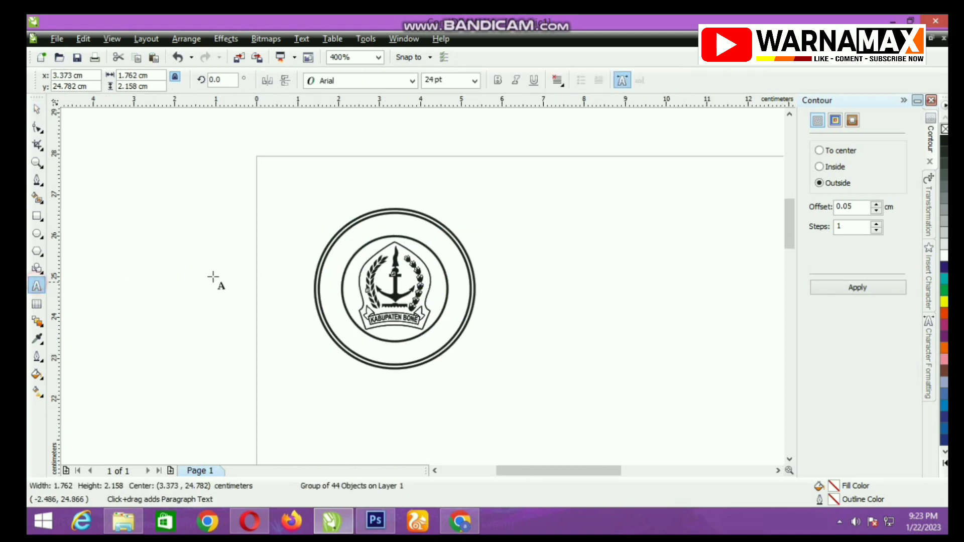
pyautogui.scroll(2, 422, 281)
pyautogui.click(424, 242)
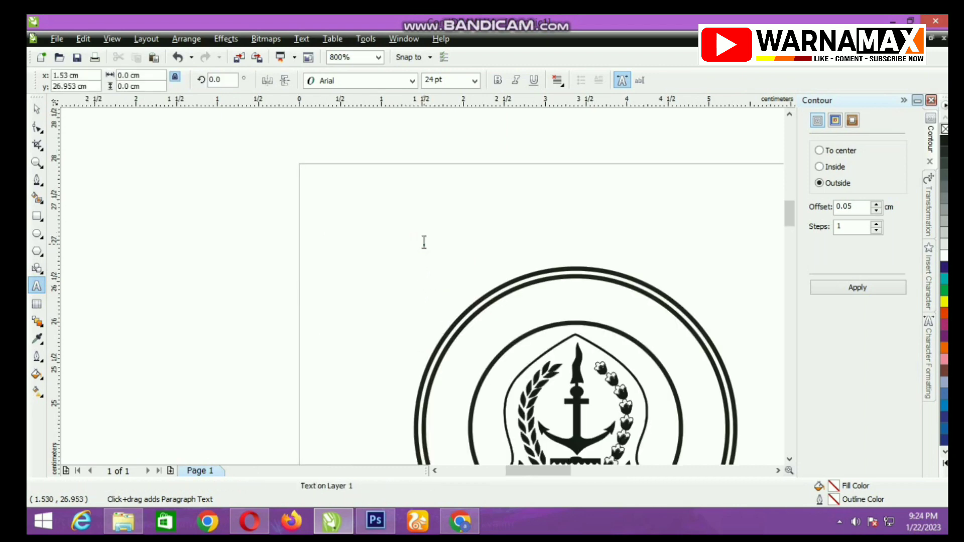
pyautogui.write('pemerin')
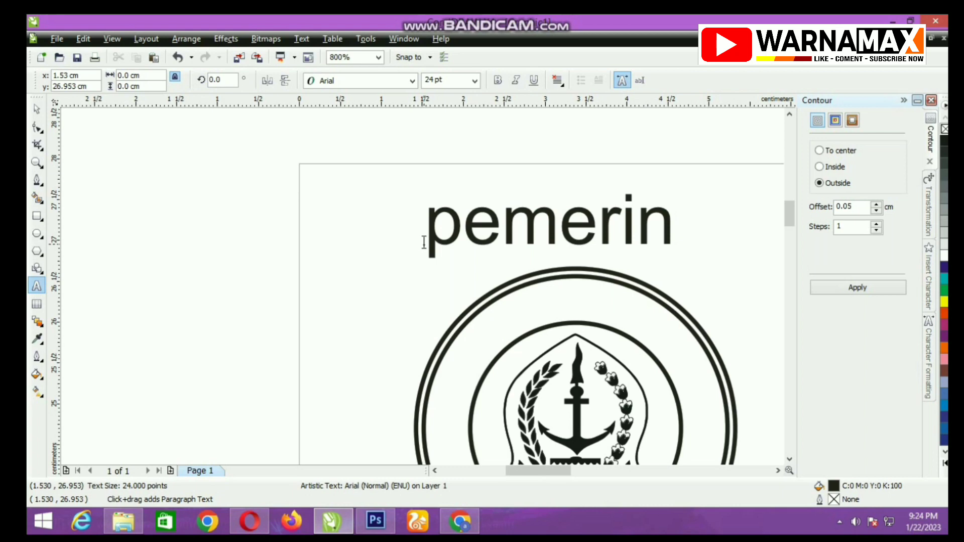
pyautogui.hotkey('ctrl', 'a')
pyautogui.write('PEWMERIN')
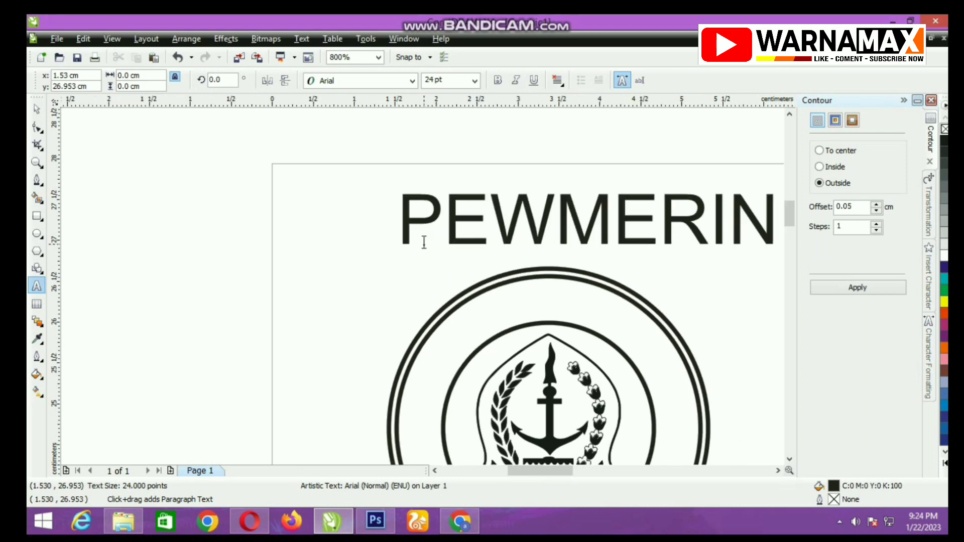
pyautogui.hotkey('ctrl', 'a')
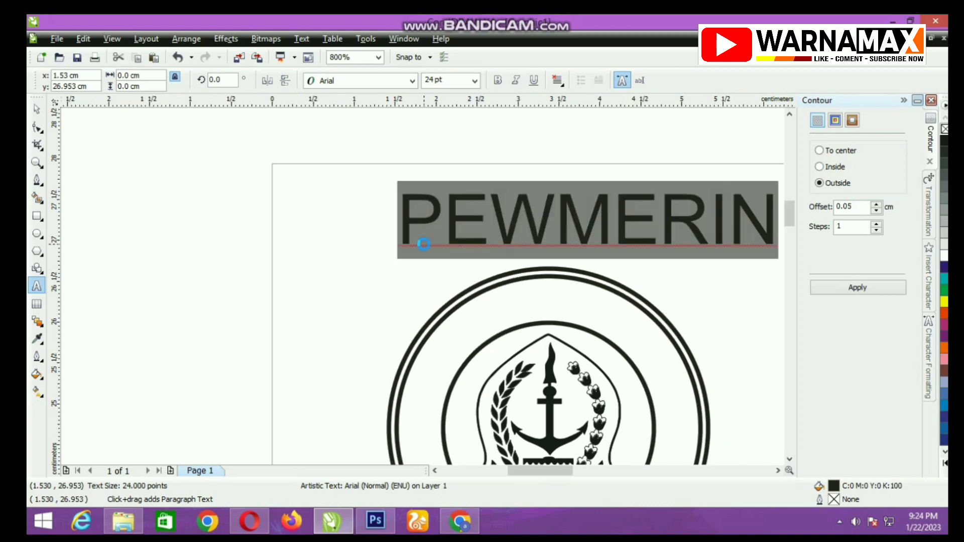
pyautogui.write('PEMERINTAH')
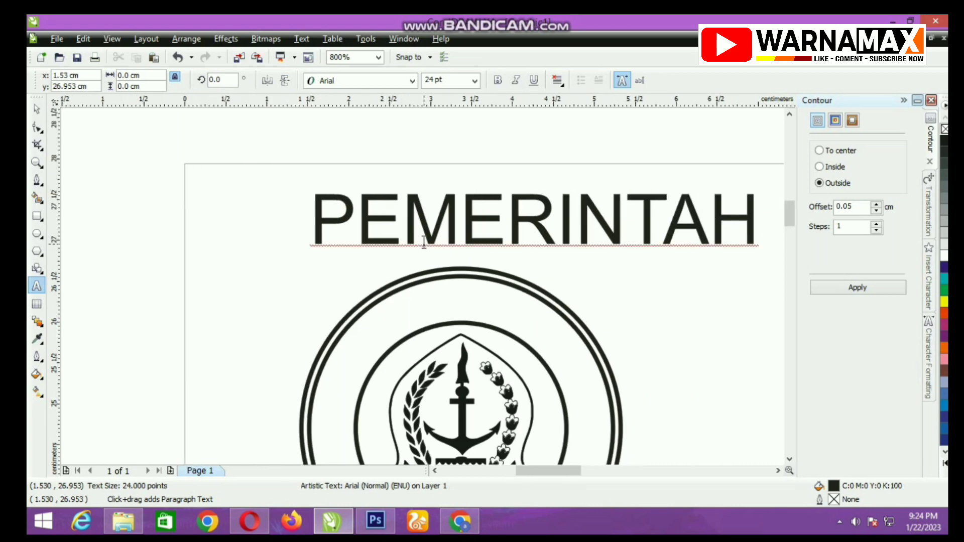
pyautogui.write(' KABUPATEN')
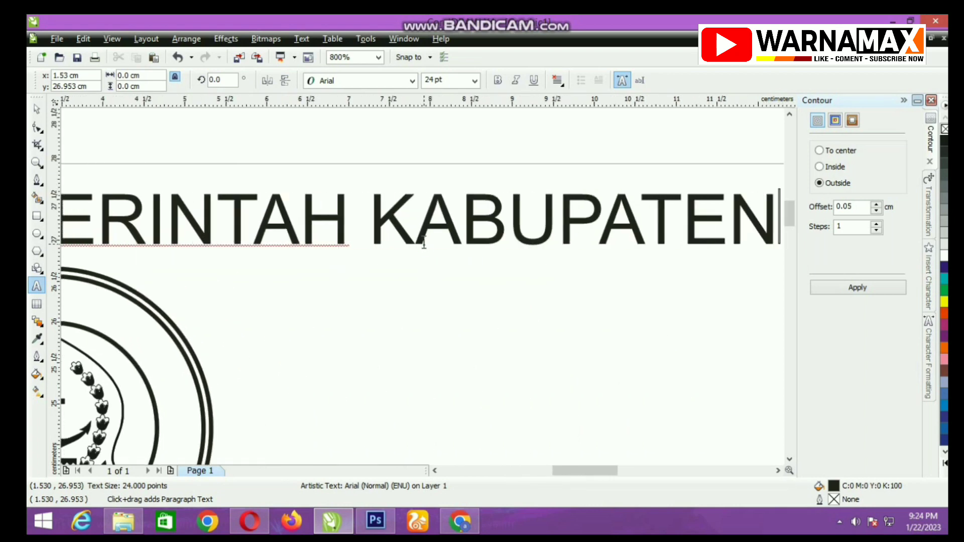
pyautogui.write(' BONE')
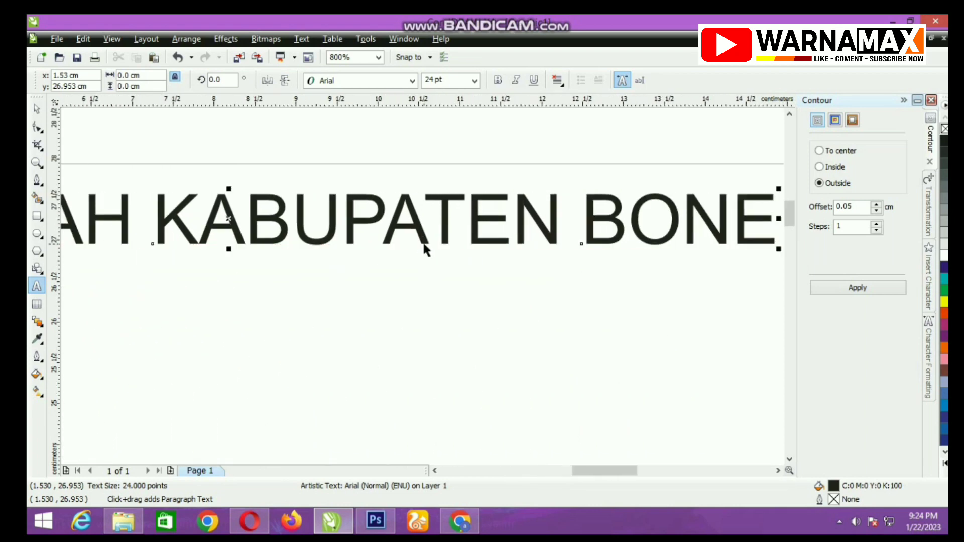
# - Set the PEMERINTAH KABUPATEN BONE text to 11 pt in the Arial Narrow font
pyautogui.hotkey('ctrl', 'space')
pyautogui.click(475, 81)
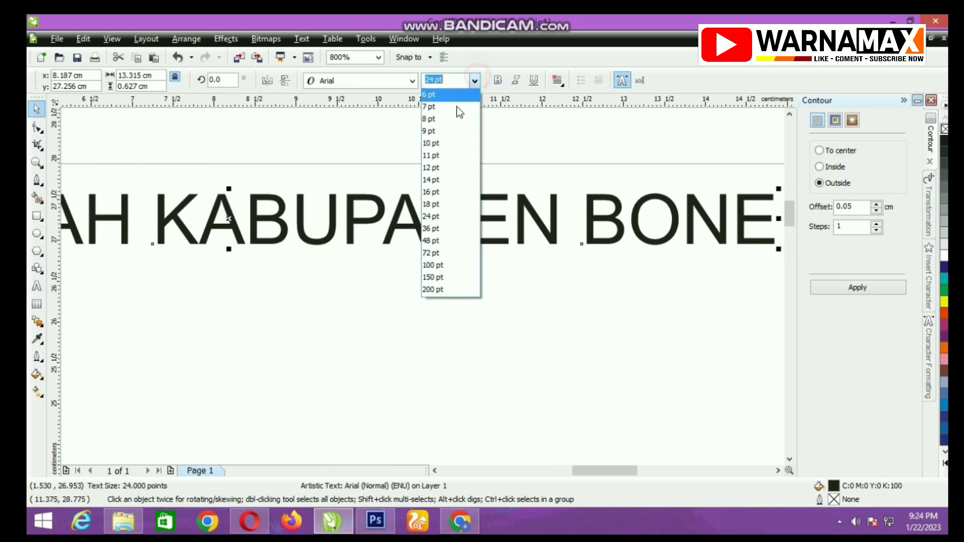
pyautogui.click(435, 156)
pyautogui.click(411, 81)
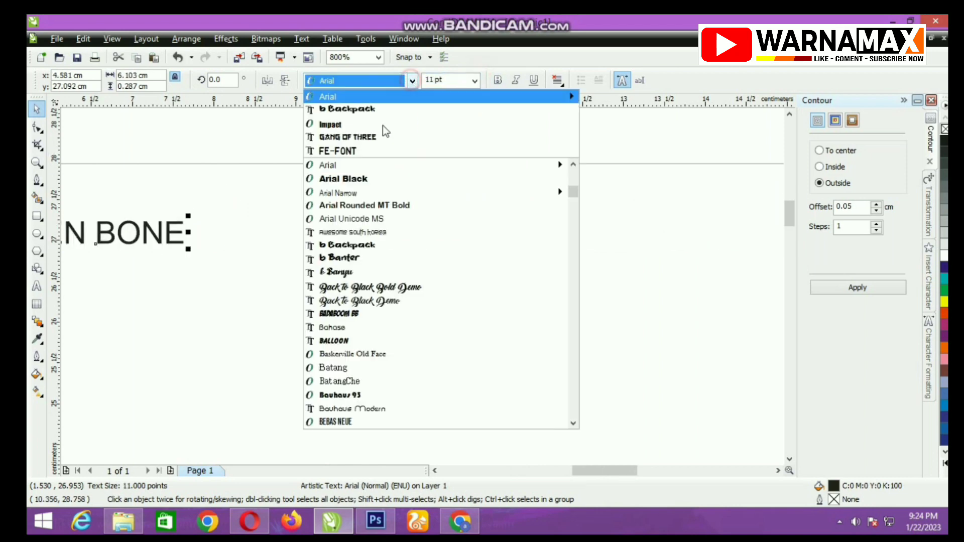
pyautogui.click(345, 189)
pyautogui.scroll(-4, 412, 303)
pyautogui.scroll(4, 393, 307)
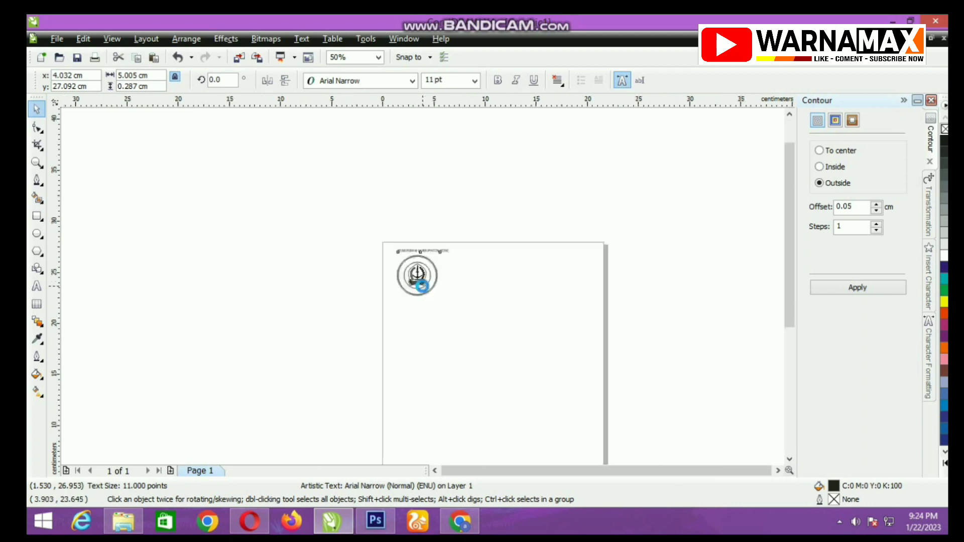
# - Fit the PEMERINTAH KABUPATEN BONE text to the inner circle and offset it outward about 0.118 cm
pyautogui.scroll(-1, 433, 255)
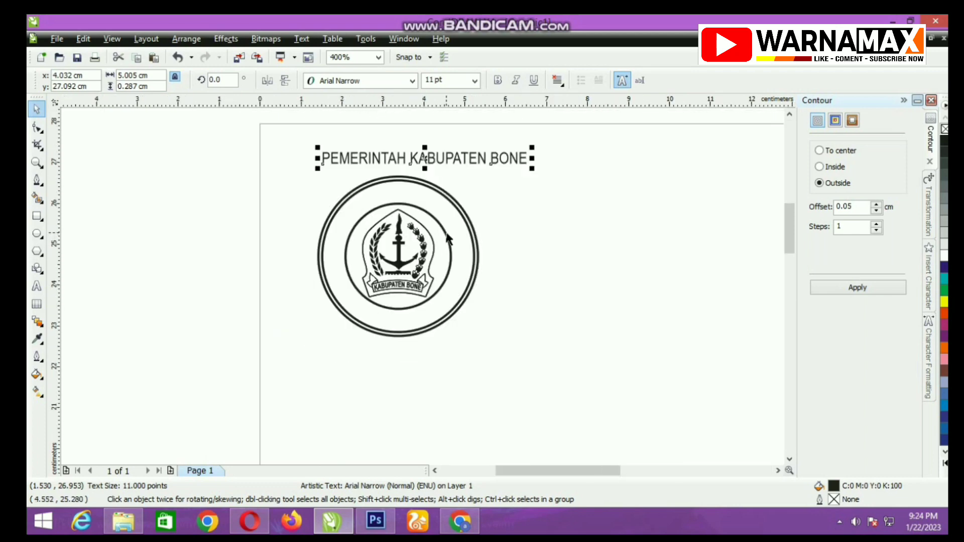
pyautogui.keyDown('shift'); pyautogui.click(448, 239); pyautogui.keyUp('shift')
pyautogui.click(302, 39)
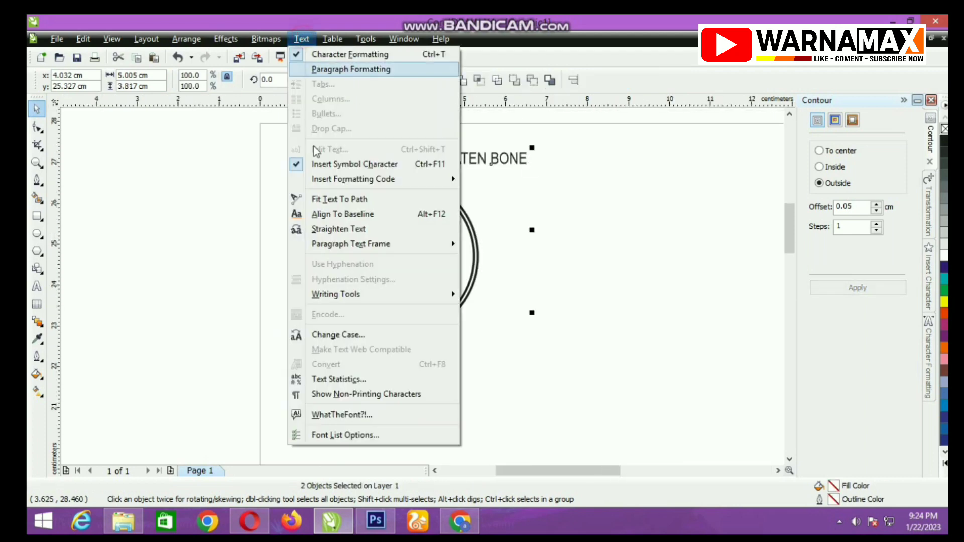
pyautogui.click(320, 199)
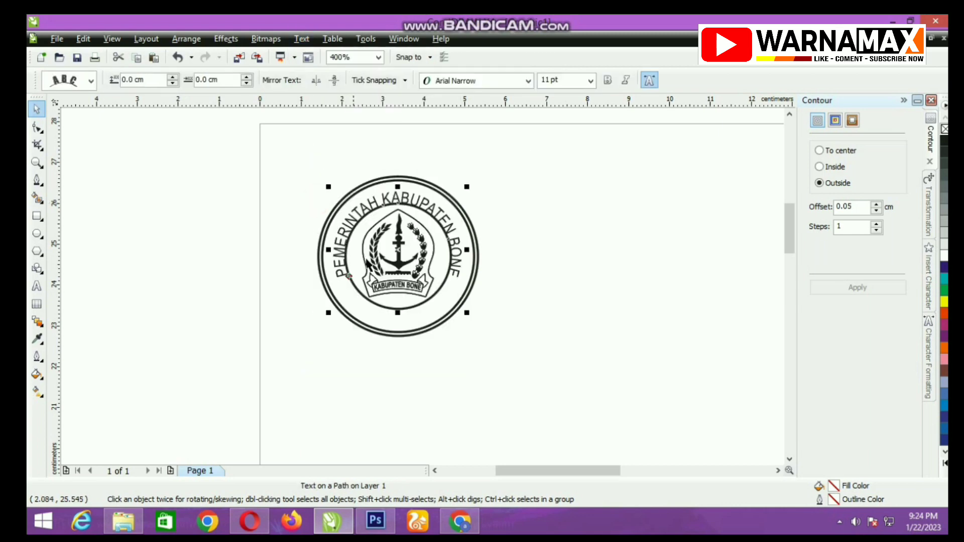
pyautogui.scroll(1, 367, 264)
pyautogui.moveTo(387, 315); pyautogui.dragTo(373, 307)
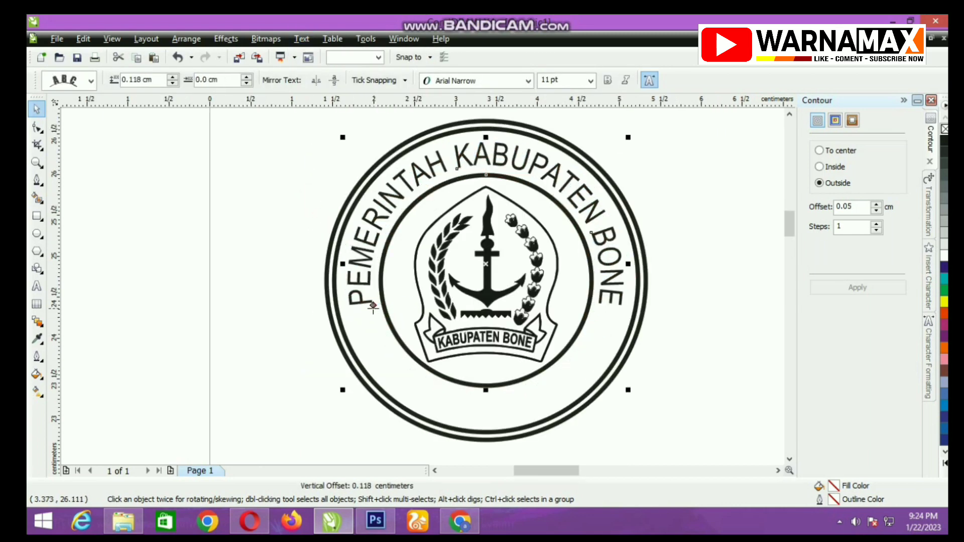
# - Reduce the curved PEMERINTAH KABUPATEN BONE text to 9 pt and make it bold
pyautogui.click(37, 289)
pyautogui.click(358, 290)
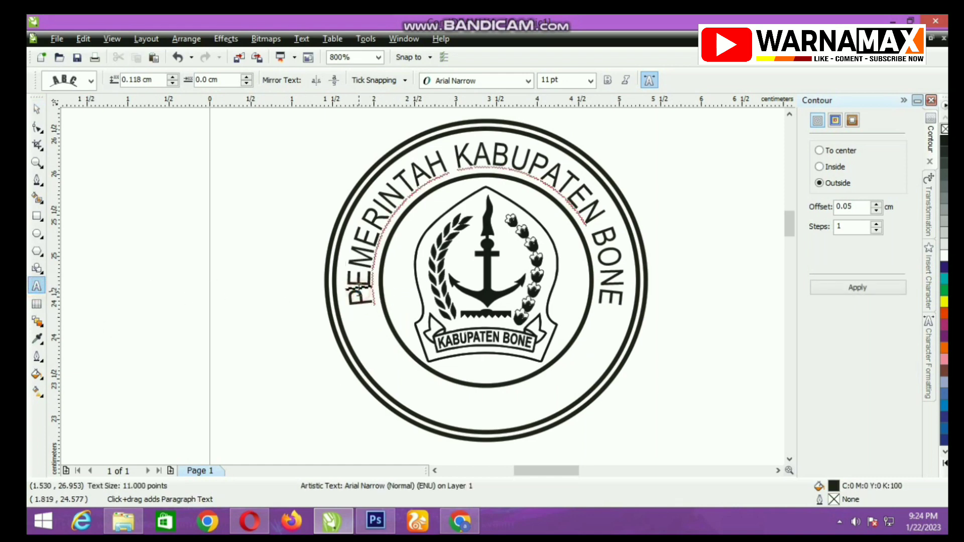
pyautogui.hotkey('ctrl', 'a')
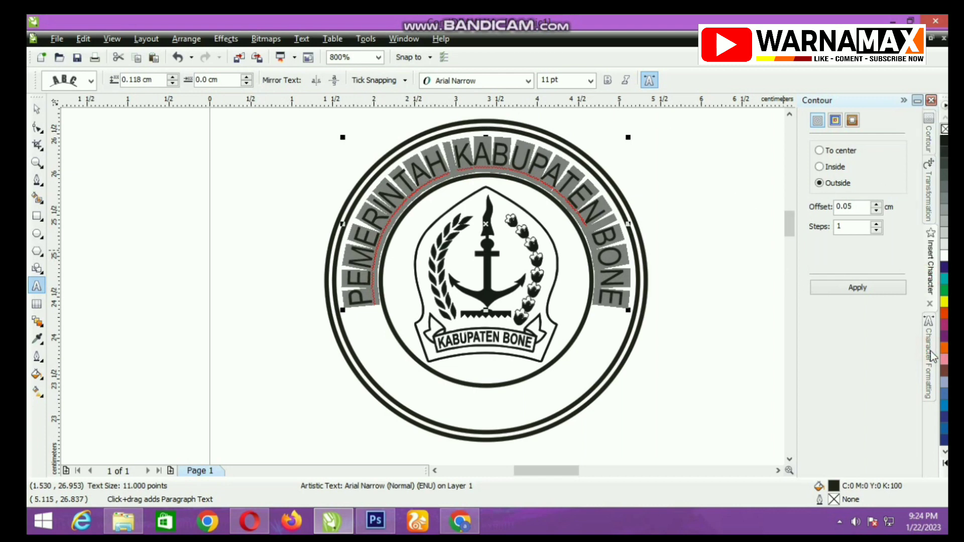
pyautogui.hotkey('ctrl', 't')
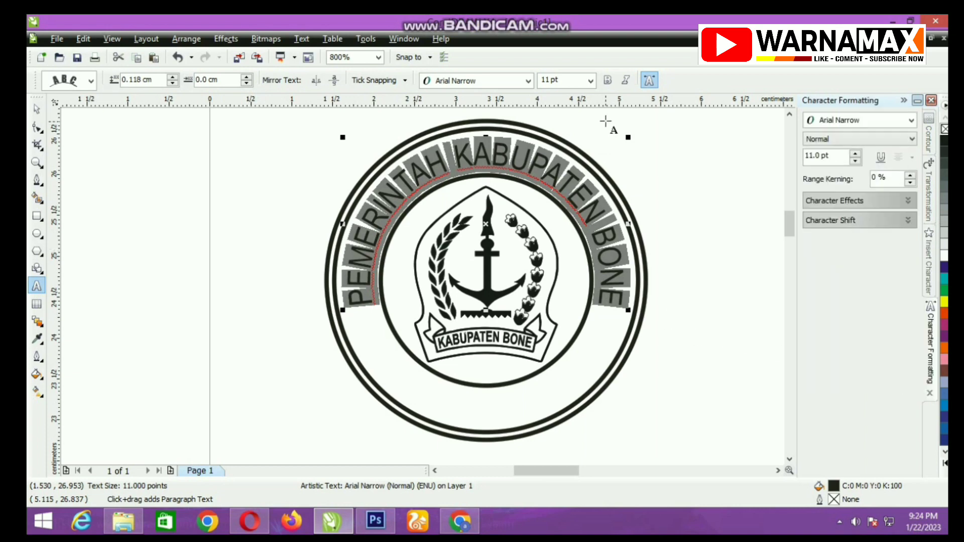
pyautogui.click(590, 83)
pyautogui.click(552, 129)
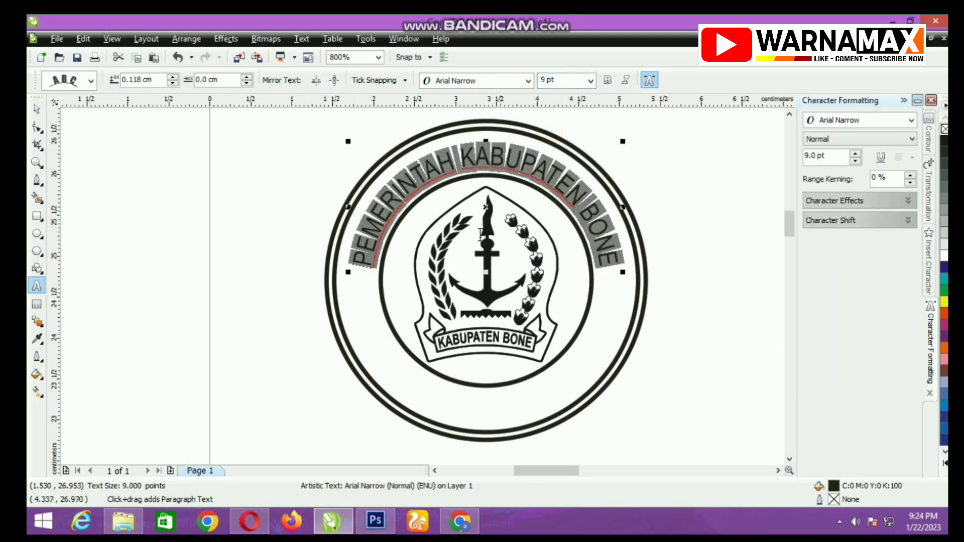
pyautogui.click(608, 81)
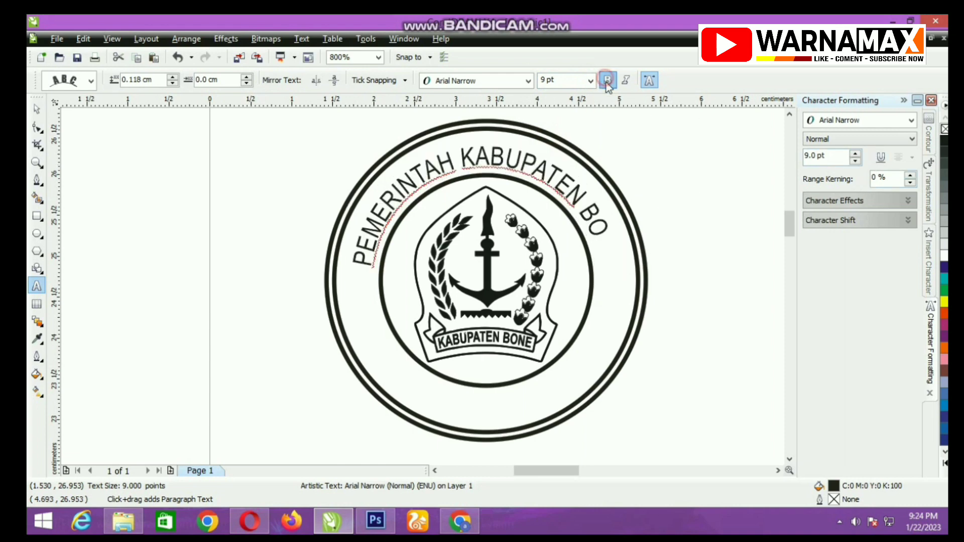
# - Set the range kerning of the curved text to 15 %
pyautogui.click(910, 175)
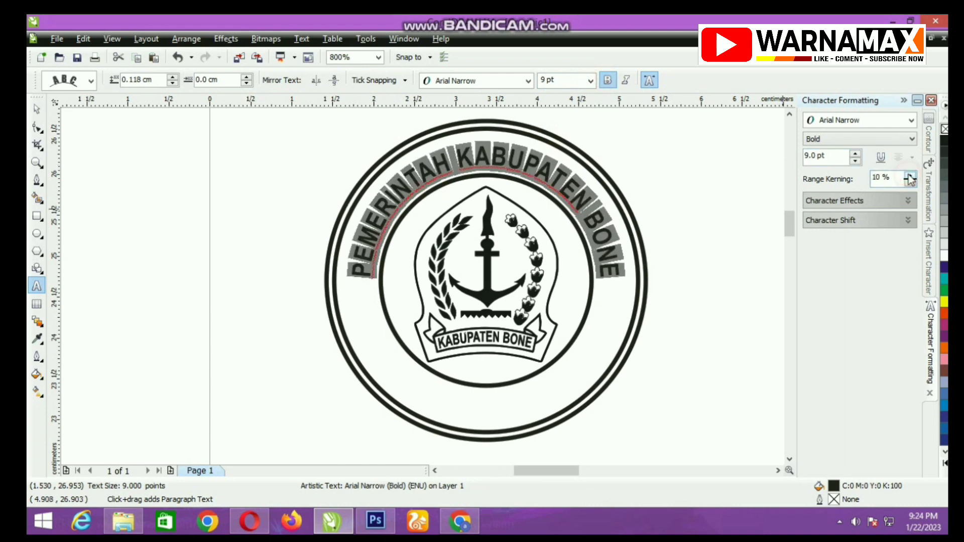
pyautogui.click(910, 175)
pyautogui.hotkey('ctrl', 'space')
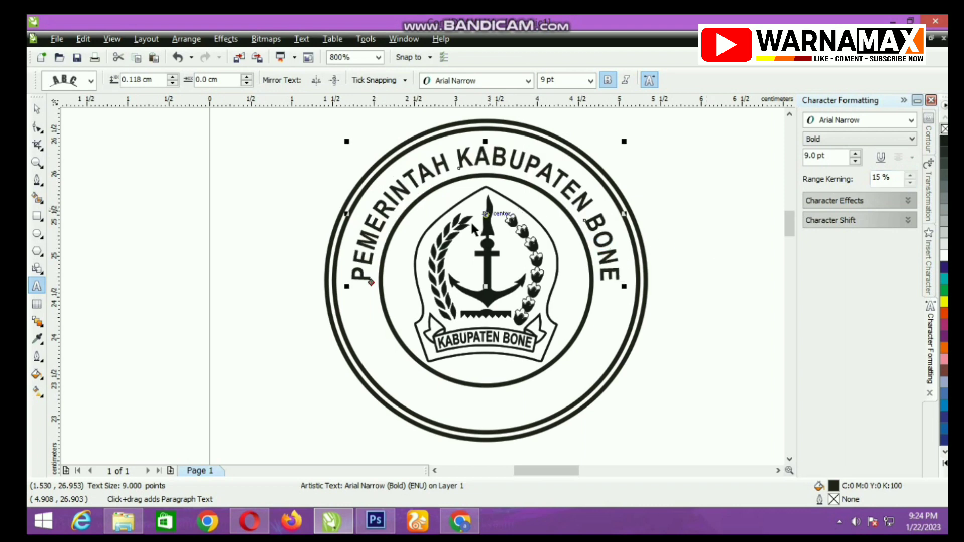
# - Fine-tune the curved text's position, with a distance of about 0.143 cm and an offset of about 8.969 cm along the inner circle
pyautogui.scroll(1, 369, 281)
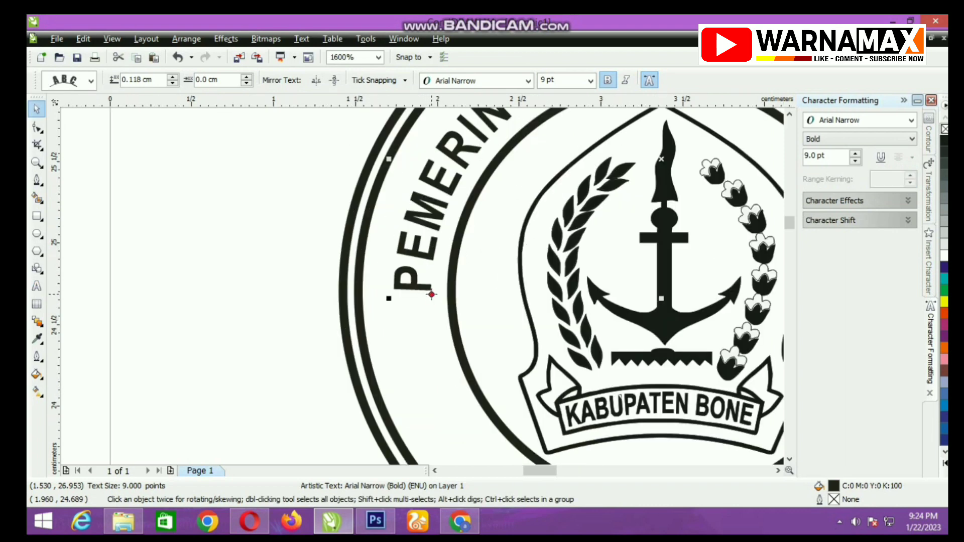
pyautogui.moveTo(431, 294)
pyautogui.mouseDown()
pyautogui.moveTo(405, 276)
pyautogui.moveTo(427, 290)
pyautogui.mouseUp()
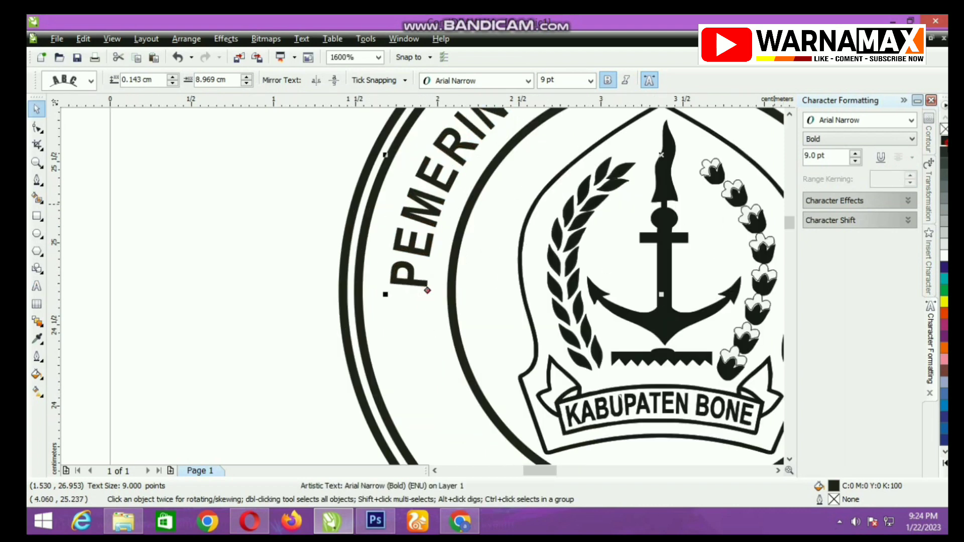
pyautogui.scroll(-1, 292, 317)
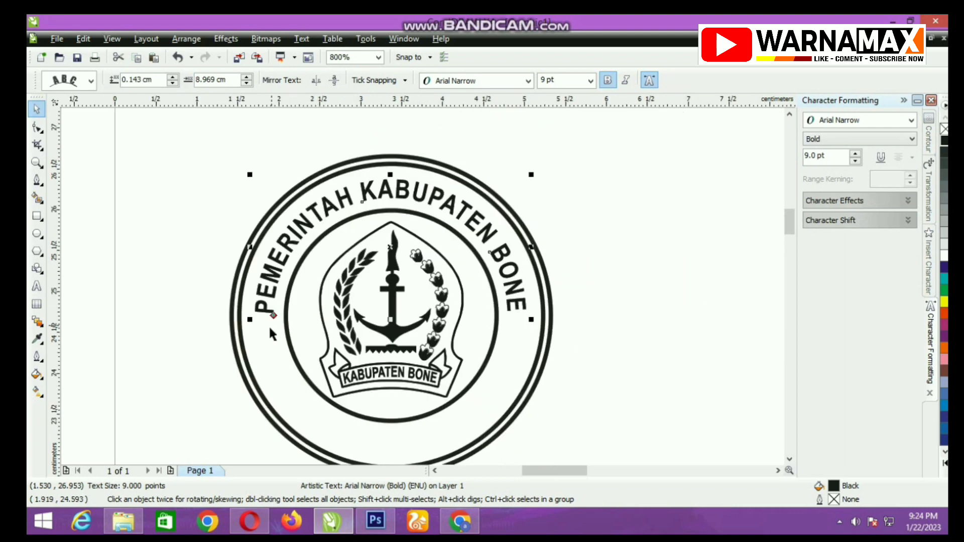
# - Paste a copy of the PEMERINTAH KABUPATEN BONE text with its formatting into a new straight text object above the stamp
pyautogui.click(37, 285)
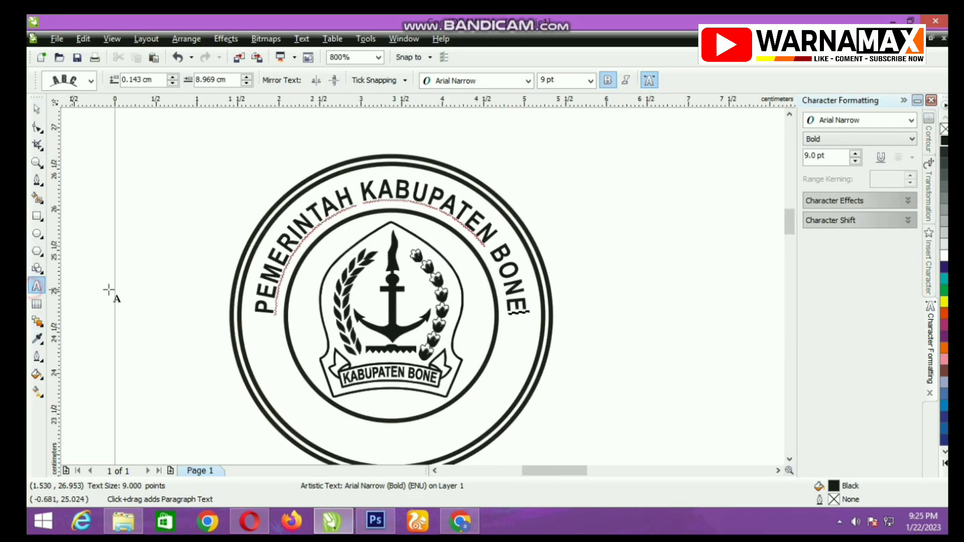
pyautogui.click(264, 288)
pyautogui.hotkey('ctrl', 'a')
pyautogui.hotkey('ctrl', 'c')
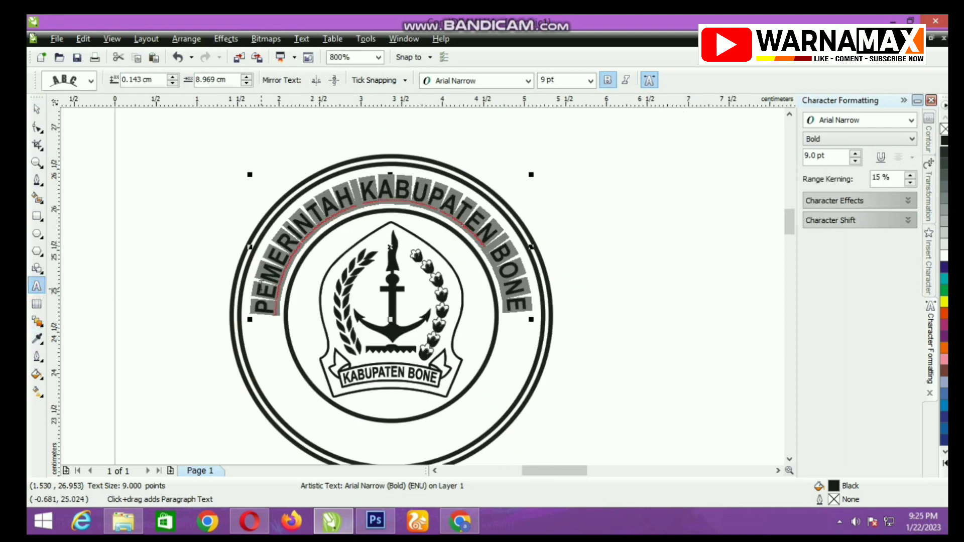
pyautogui.click(201, 150)
pyautogui.write('A')
pyautogui.hotkey('ctrl', 'a')
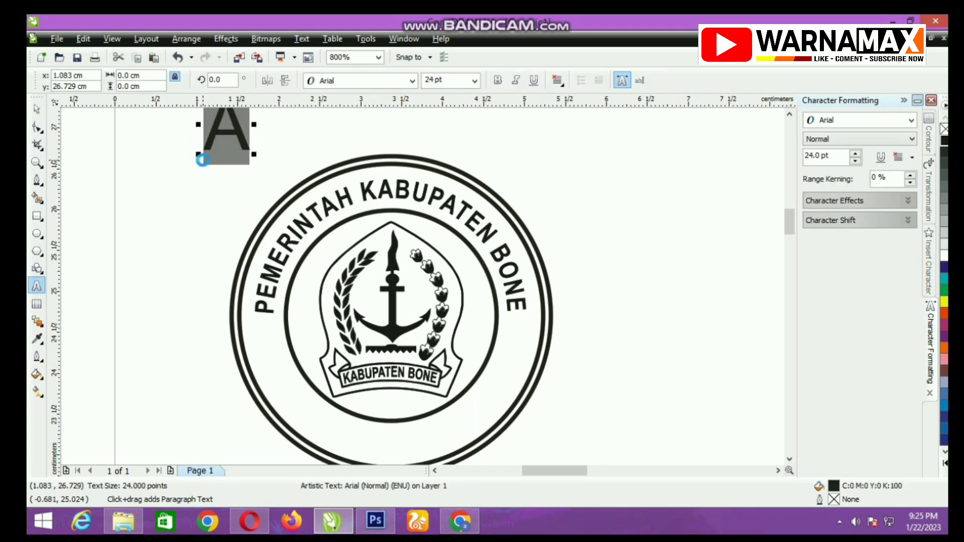
pyautogui.hotkey('ctrl', 'v')
# - Replace the wording of the pasted text with "KECAMATAN KAJUARA"
pyautogui.hotkey('ctrl', 'a')
pyautogui.write('KECAMATGAN')
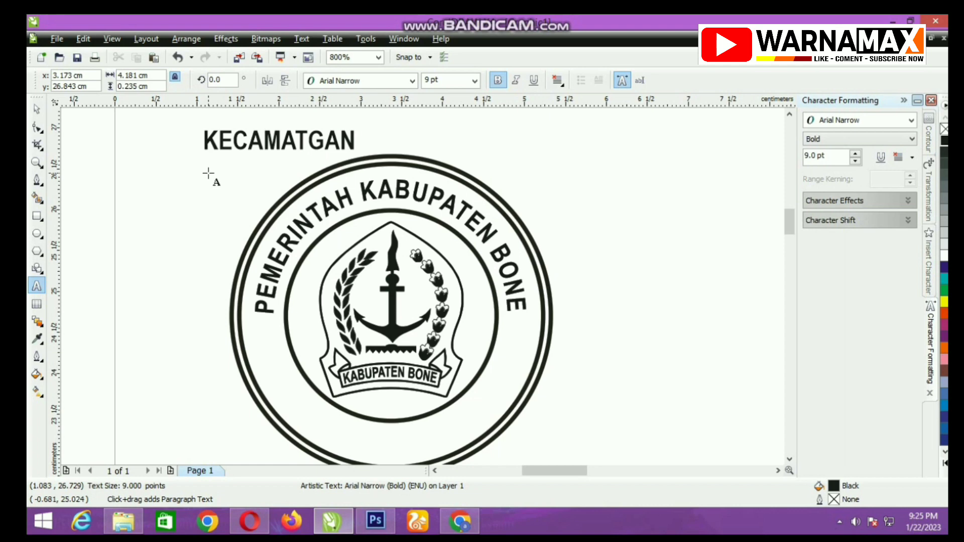
pyautogui.hotkey('ctrl', 'a')
pyautogui.write('KECAMA')
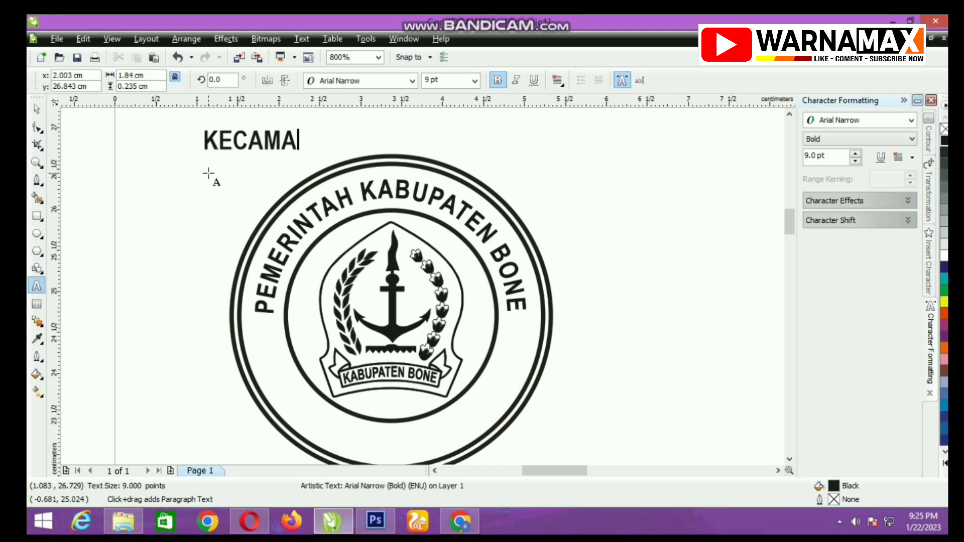
pyautogui.write('TAN KAJUARA')
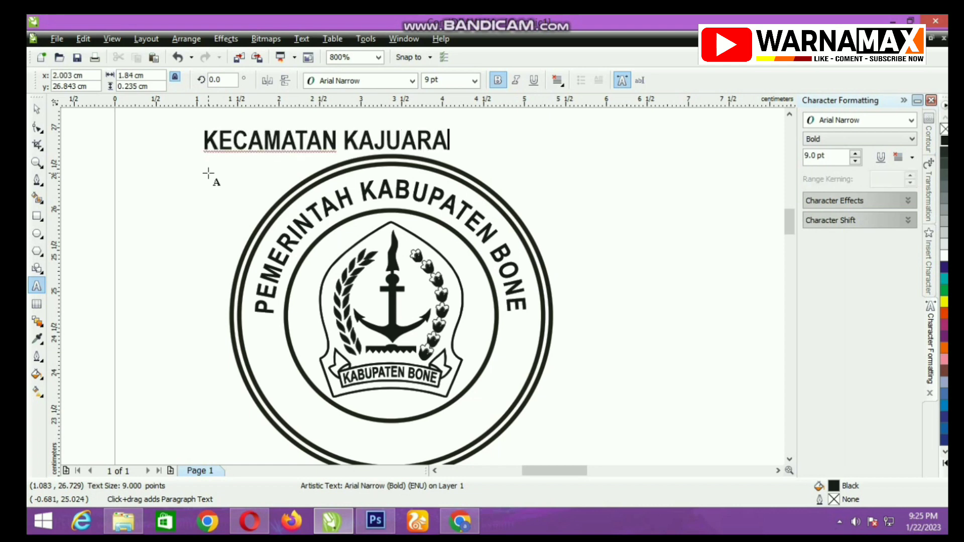
pyautogui.hotkey('ctrl', 'space')
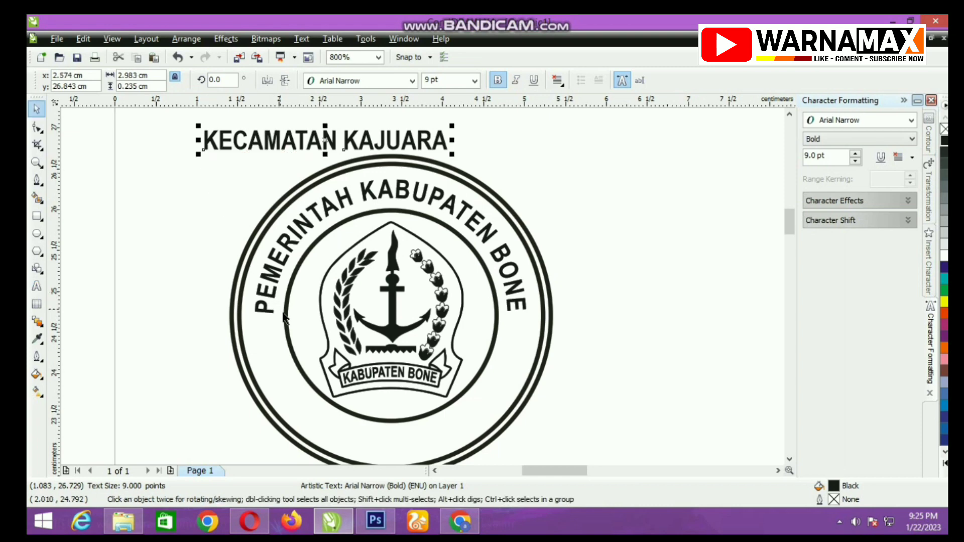
# - Fit the KECAMATAN KAJUARA text to the inner circle and move it around to the lower arc, about 0.43 cm from the path
pyautogui.keyDown('shift'); pyautogui.click(287, 319); pyautogui.keyUp('shift')
pyautogui.click(303, 39)
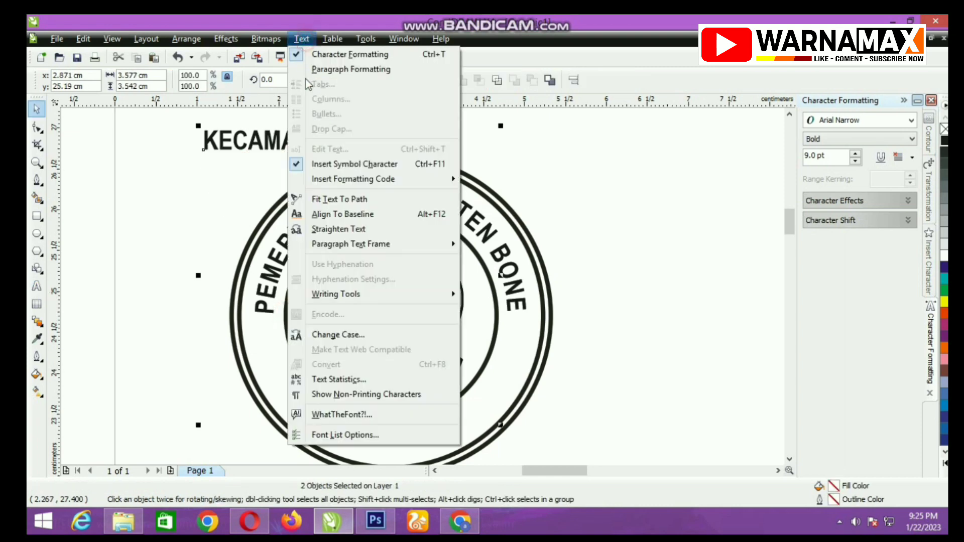
pyautogui.click(342, 196)
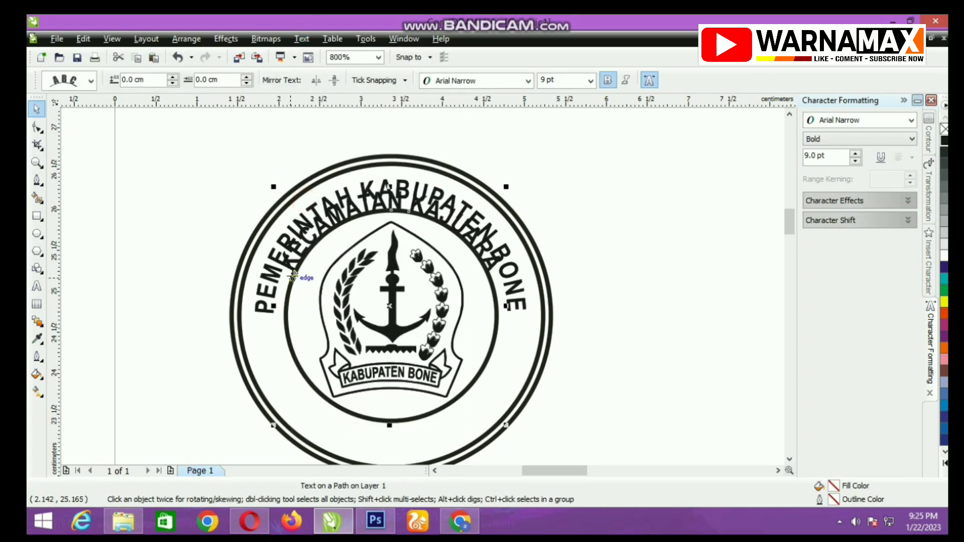
pyautogui.moveTo(295, 274); pyautogui.dragTo(505, 360)
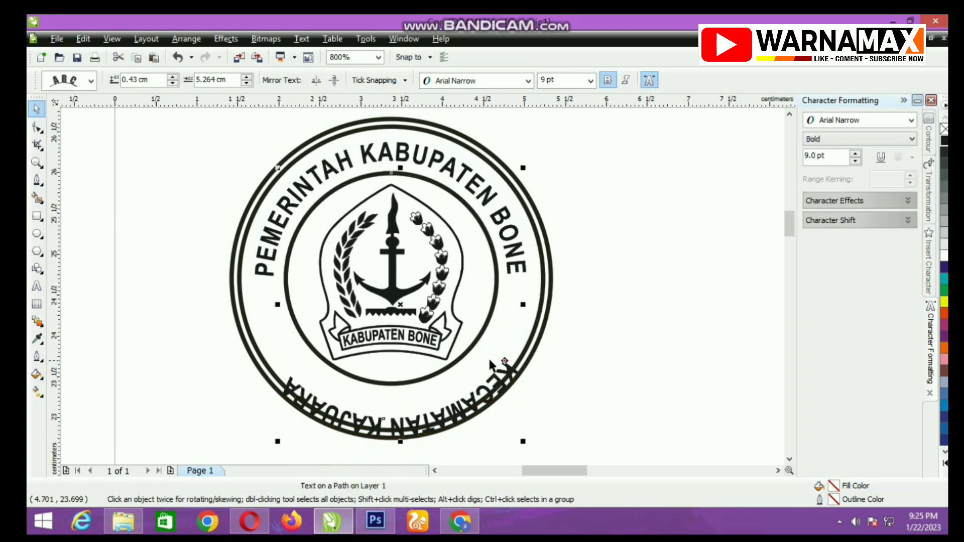
# - Mirror the KECAMATAN KAJUARA text so it reads upright inside the ring, about 0.398 cm from the path with an offset of about 5.183 cm
pyautogui.click(334, 81)
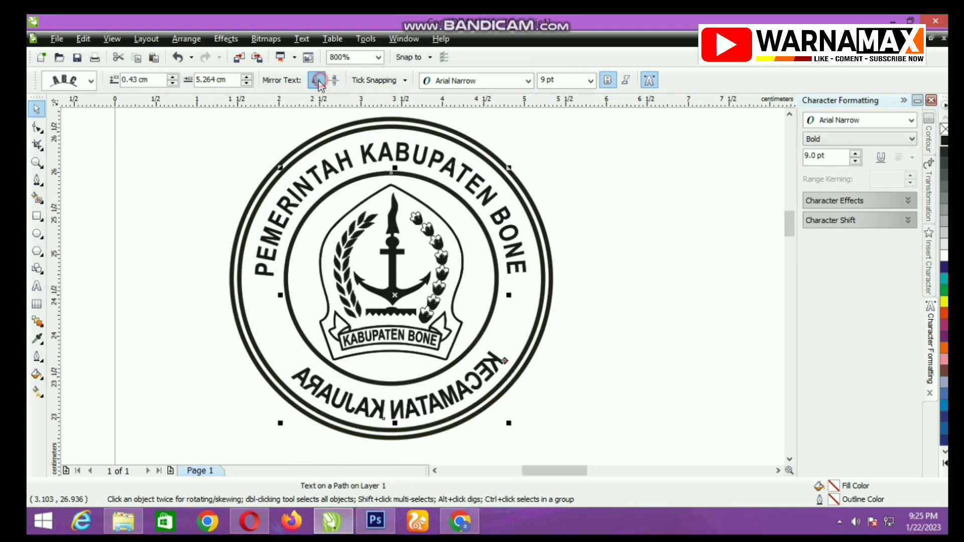
pyautogui.scroll(1, 332, 387)
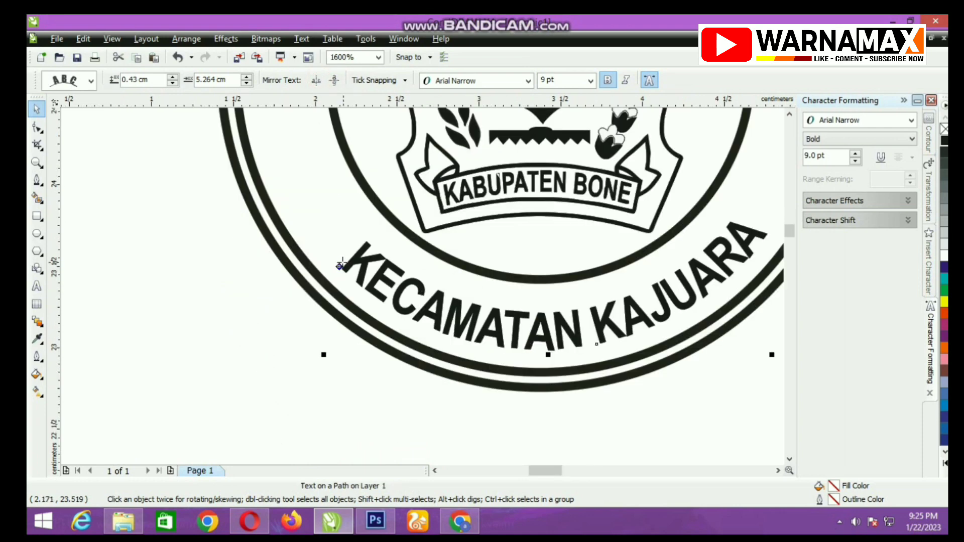
pyautogui.moveTo(340, 262); pyautogui.dragTo(338, 257)
pyautogui.scroll(-2, 338, 312)
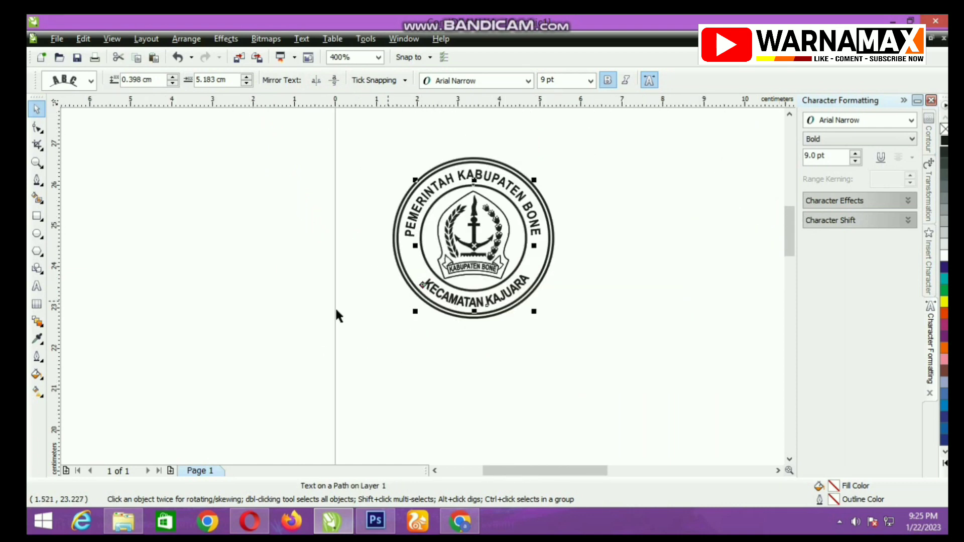
# - Widen the letter spacing of the whole KECAMATAN KAJUARA text to 45 % range kerning
pyautogui.click(36, 286)
pyautogui.click(434, 303)
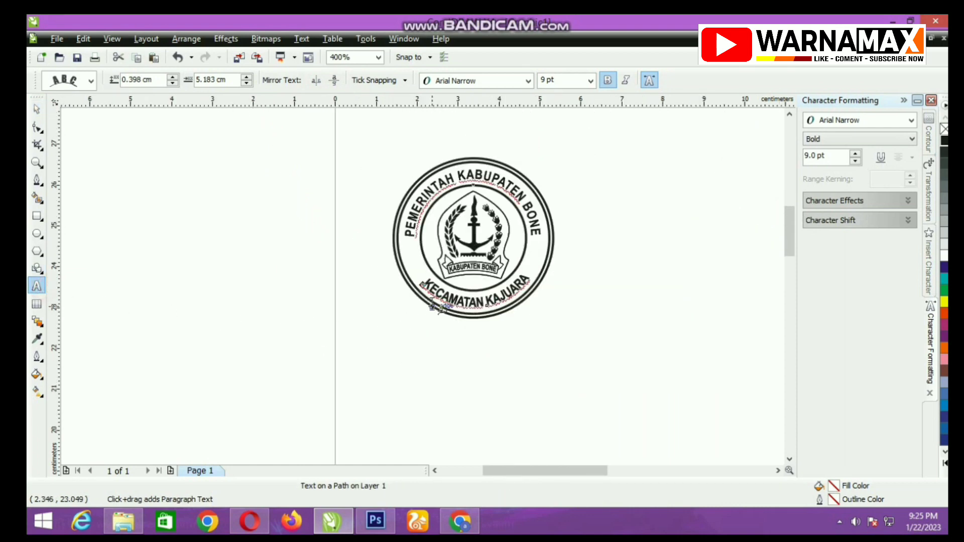
pyautogui.click(463, 300)
pyautogui.hotkey('ctrl', 'a')
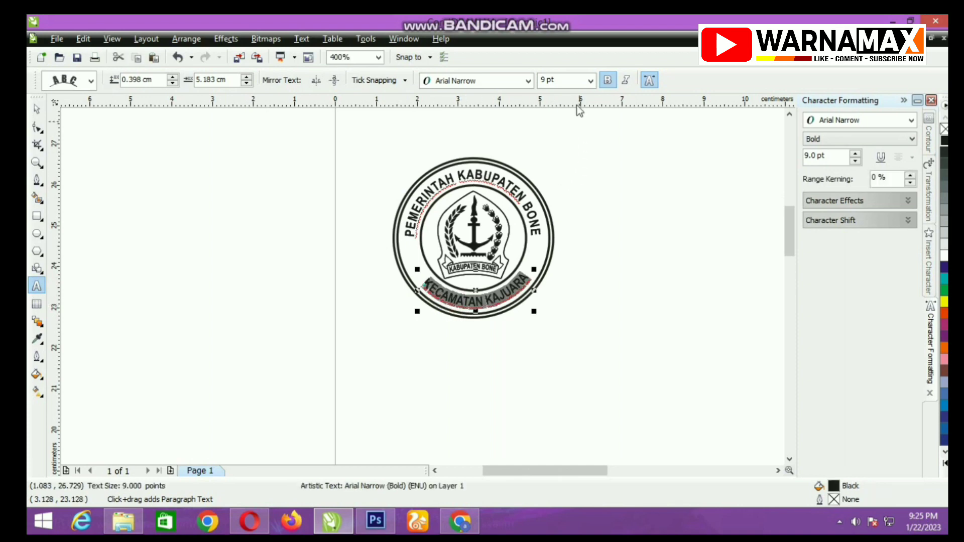
pyautogui.moveTo(913, 178); pyautogui.dragTo(913, 180)
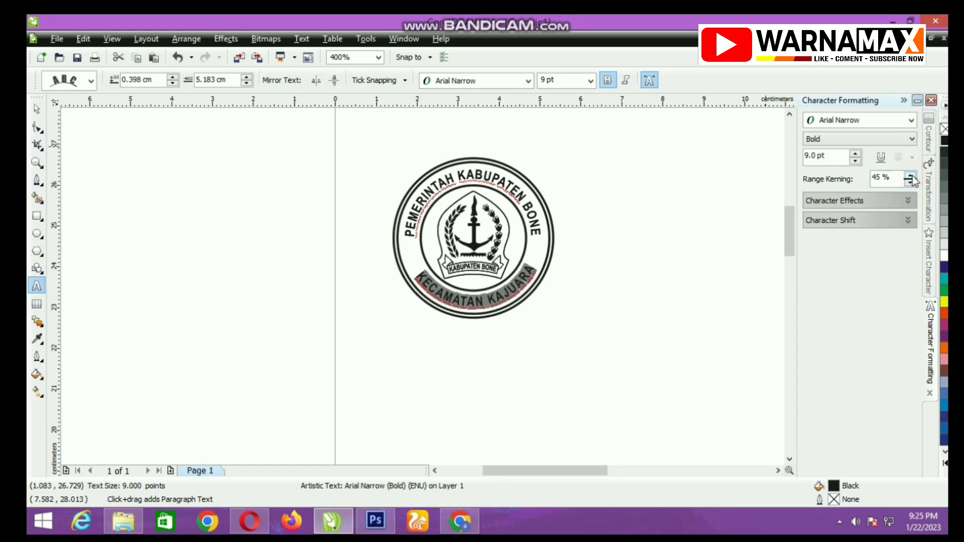
# - Draw a five-pointed star about 0.26 cm wide in the lettering ring between the starts of PEMERINTAH and KECAMATAN
pyautogui.click(42, 254)
pyautogui.click(58, 275)
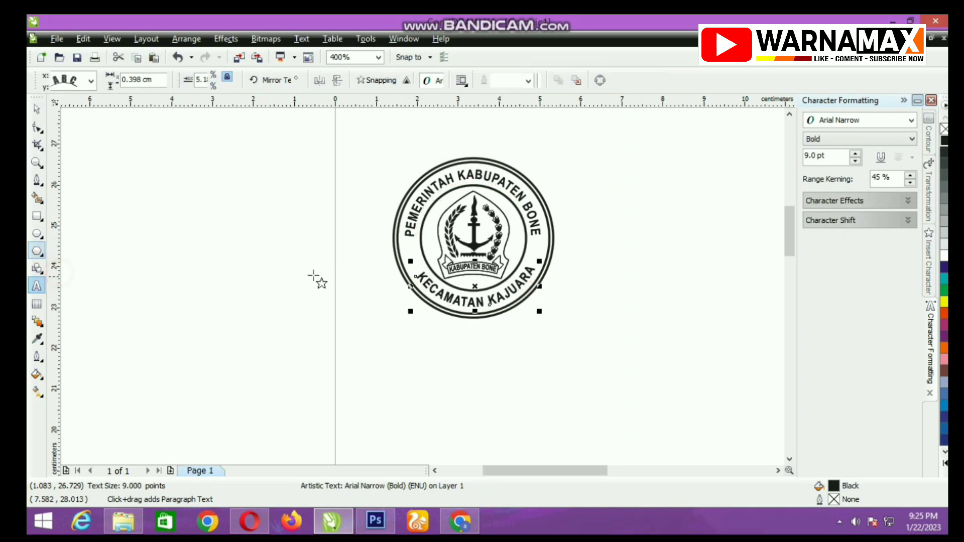
pyautogui.scroll(2, 409, 285)
pyautogui.moveTo(383, 268); pyautogui.dragTo(416, 313)
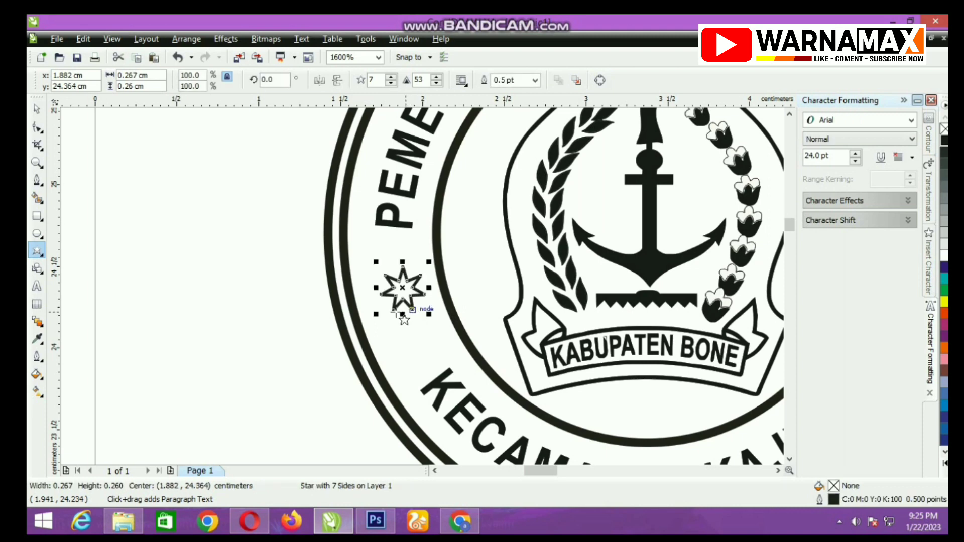
pyautogui.click(391, 84)
pyautogui.click(391, 84)
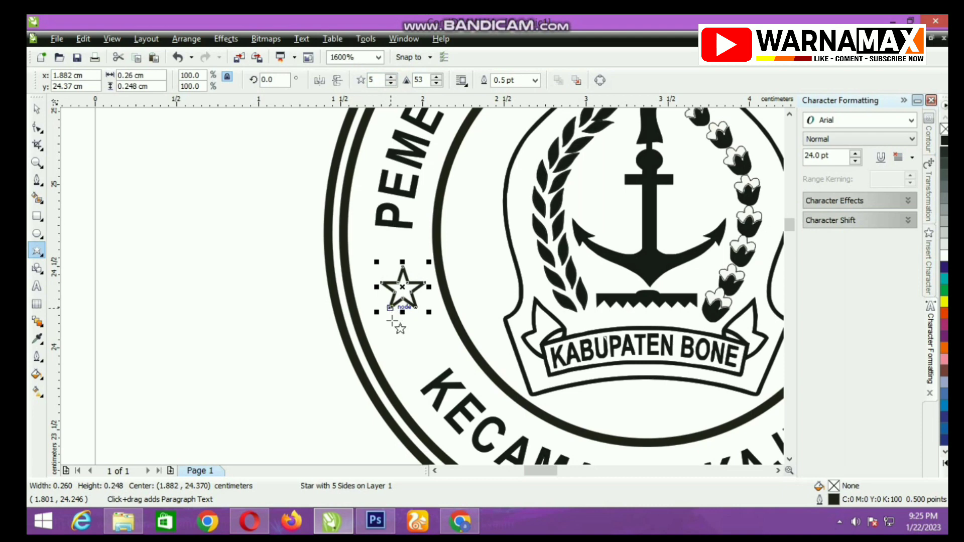
# - Nudge the star down and slightly left to centre it in the gap between the two curved texts
pyautogui.press('Down')
pyautogui.press('Down')
pyautogui.press('Down')
pyautogui.press('Down')
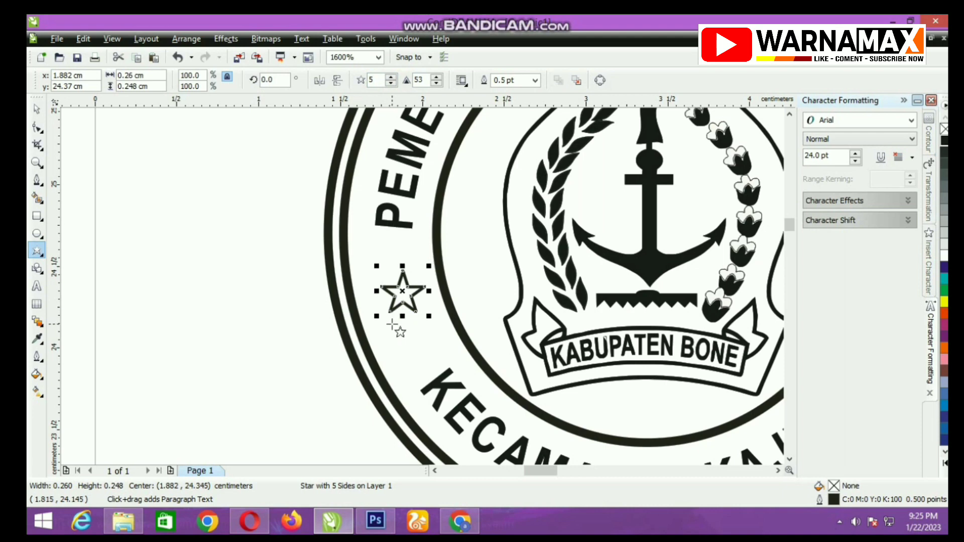
pyautogui.press('Left')
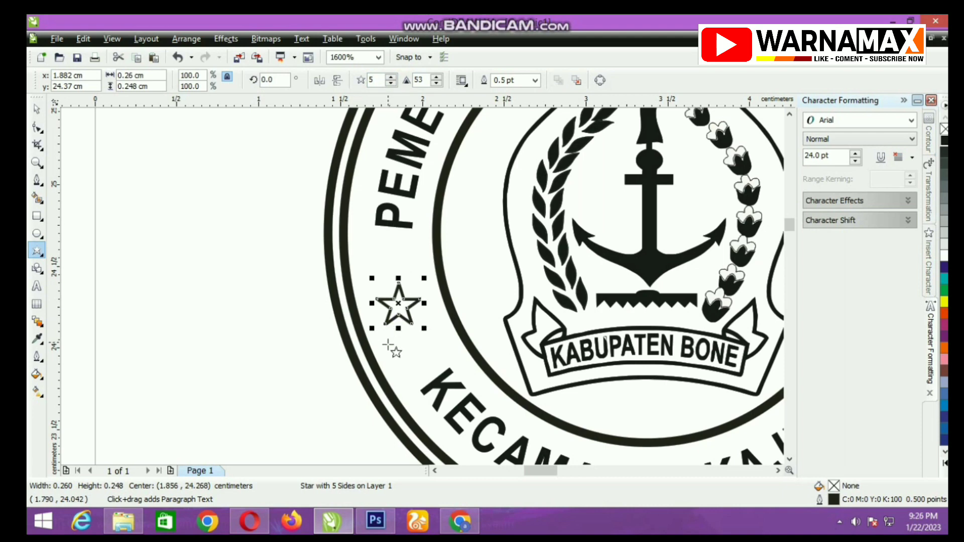
# - Fill the star with black and place a copy level with it in the opposite gap, between BONE and KAJUARA
pyautogui.scroll(-1, 421, 282)
pyautogui.click(36, 109)
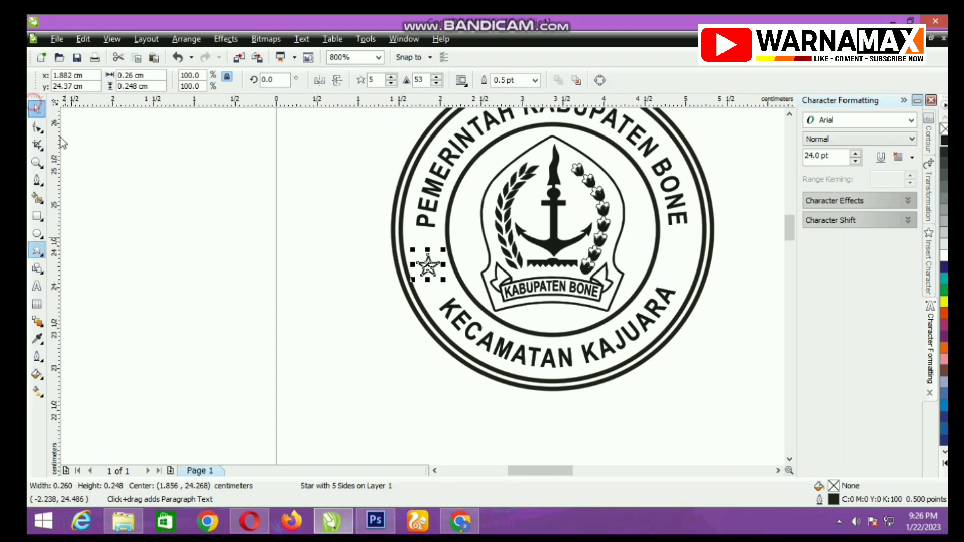
pyautogui.click(945, 146)
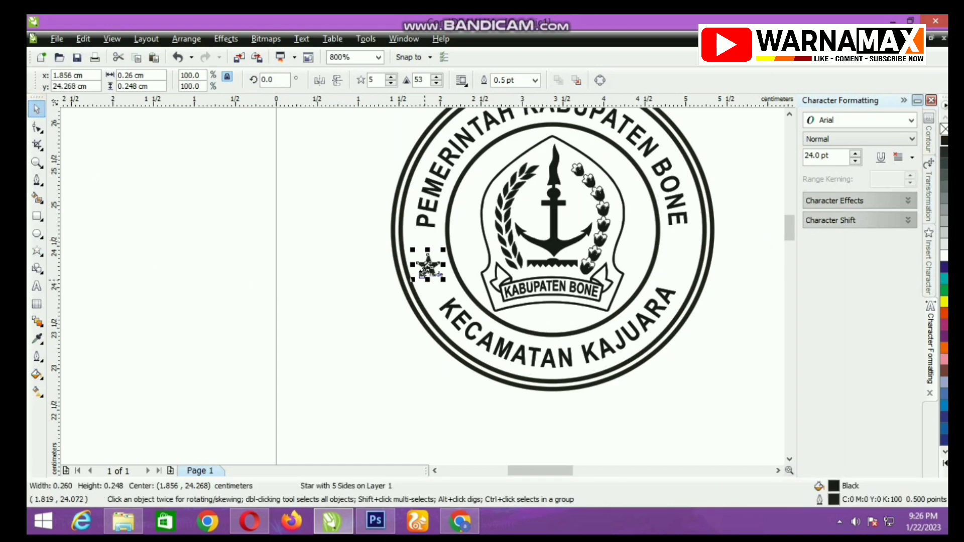
pyautogui.moveTo(428, 267); pyautogui.dragTo(671, 270)
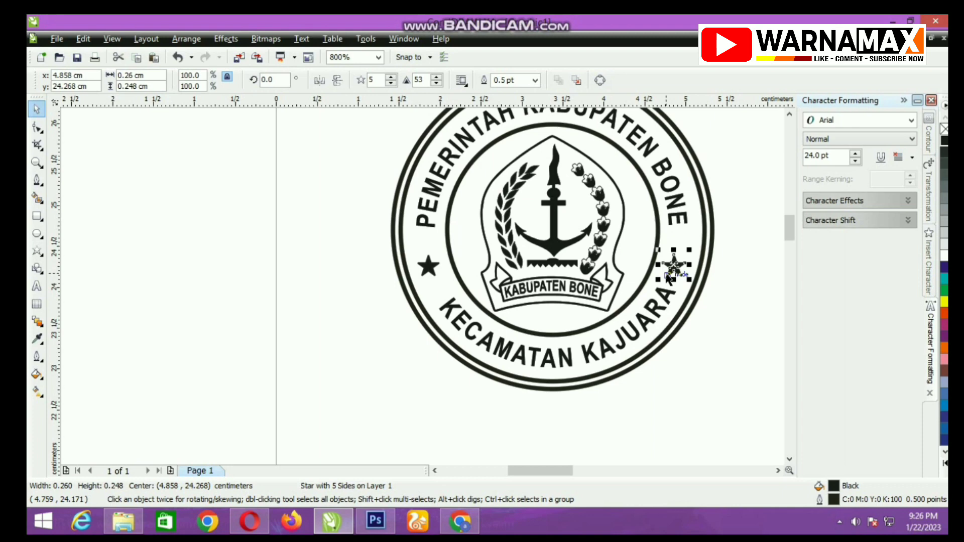
pyautogui.press('space')
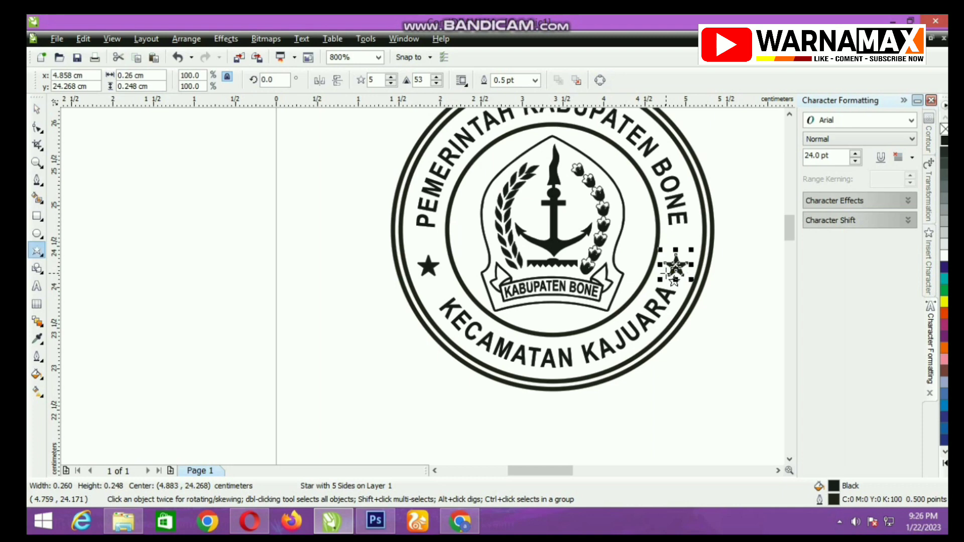
# - Shift the KECAMATAN KAJUARA text along the ring towards the left star, with a distance of about 0.395 cm and an offset of about 5.214 cm
pyautogui.click(582, 353)
pyautogui.click(593, 352)
pyautogui.press('space')
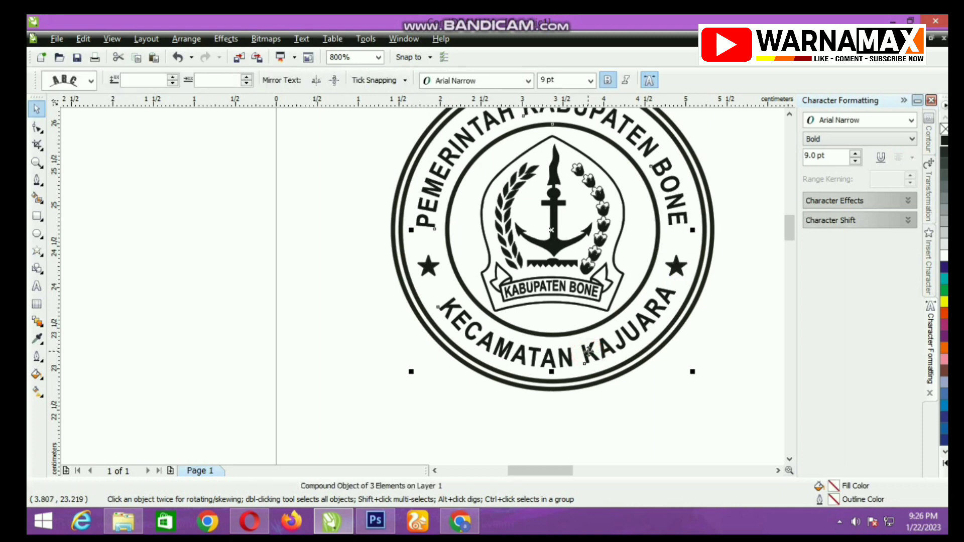
pyautogui.click(37, 286)
pyautogui.click(451, 304)
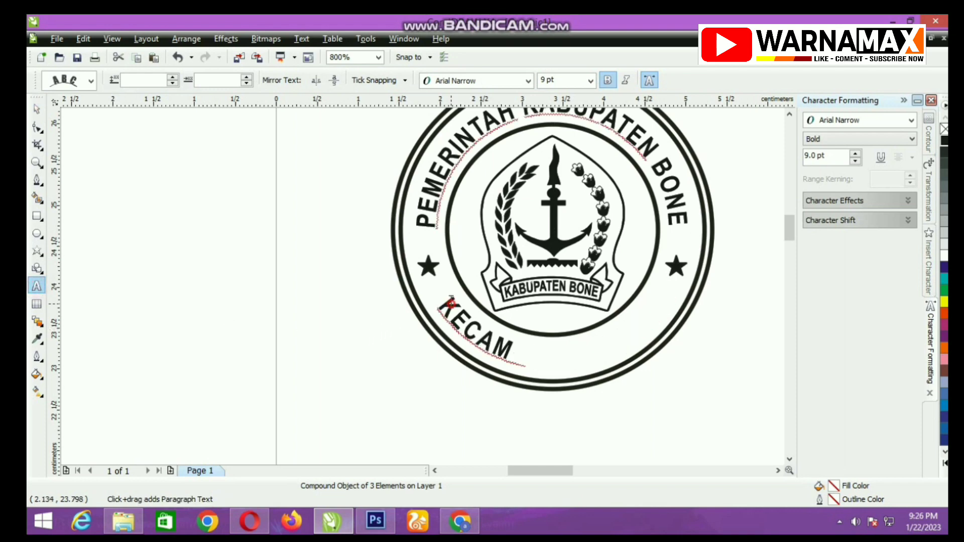
pyautogui.hotkey('ctrl', 'space')
pyautogui.scroll(1, 453, 310)
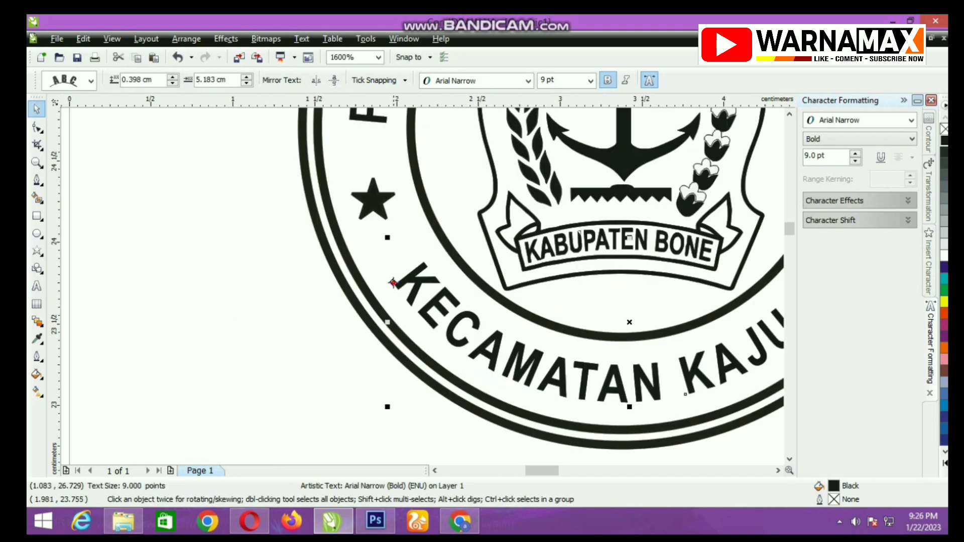
pyautogui.moveTo(393, 283); pyautogui.dragTo(389, 276)
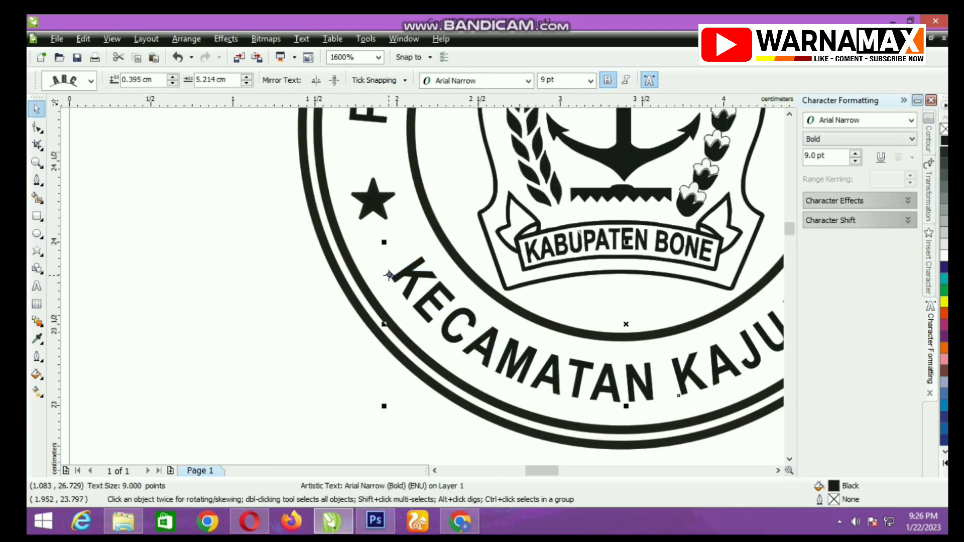
pyautogui.scroll(-1, 423, 288)
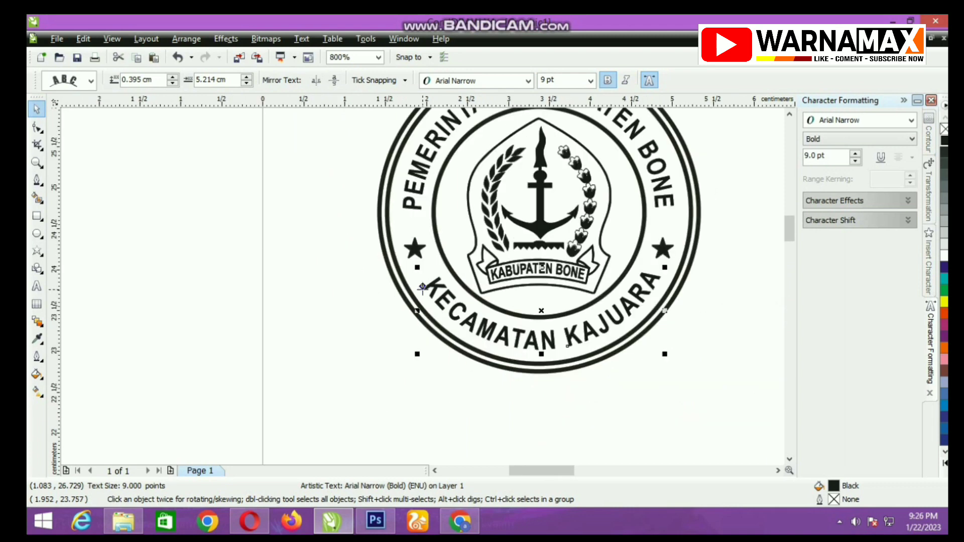
# - Fine-tune the KECAMATAN KAJUARA text to a distance of about 0.391 cm and an offset of about 5.272 cm
pyautogui.scroll(2, 422, 287)
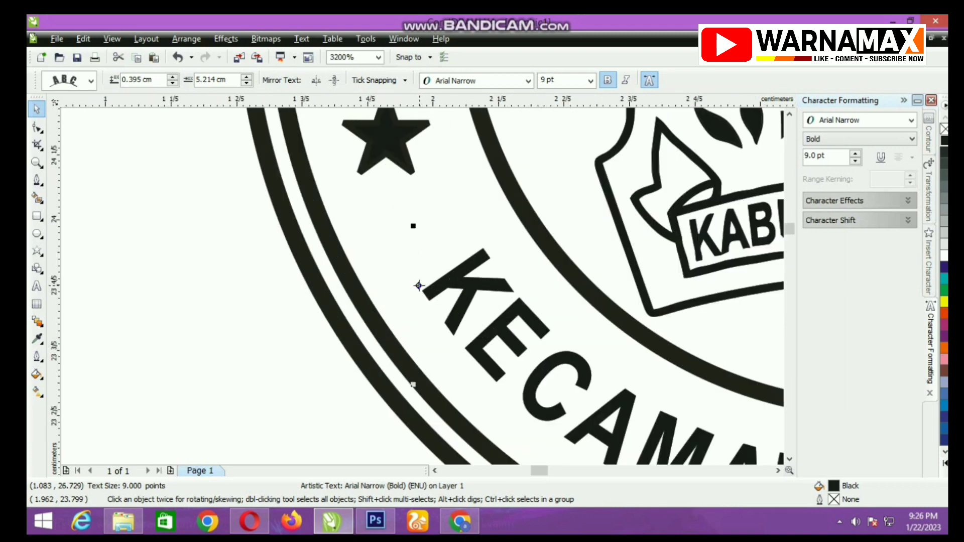
pyautogui.moveTo(419, 283); pyautogui.dragTo(414, 275)
pyautogui.scroll(-2, 420, 284)
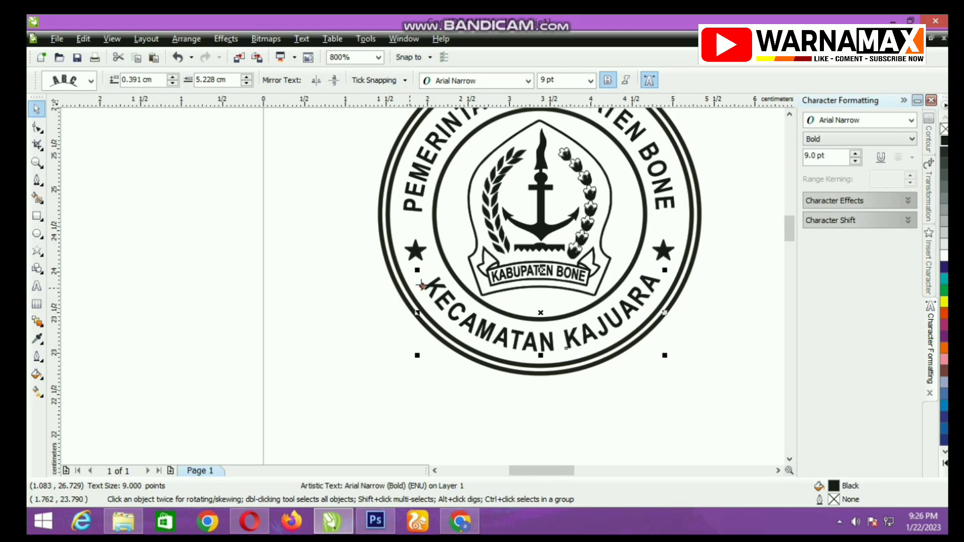
pyautogui.scroll(2, 423, 284)
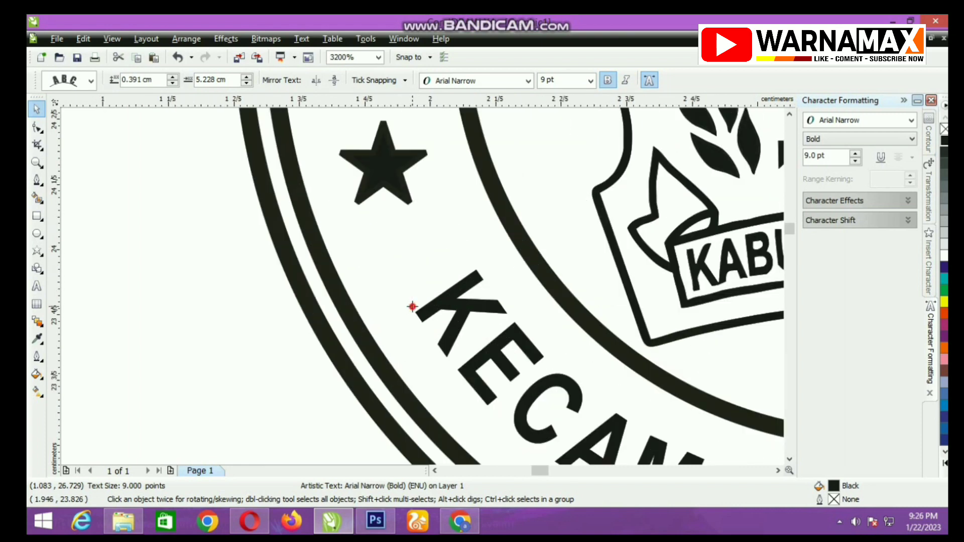
pyautogui.moveTo(411, 303); pyautogui.dragTo(404, 294)
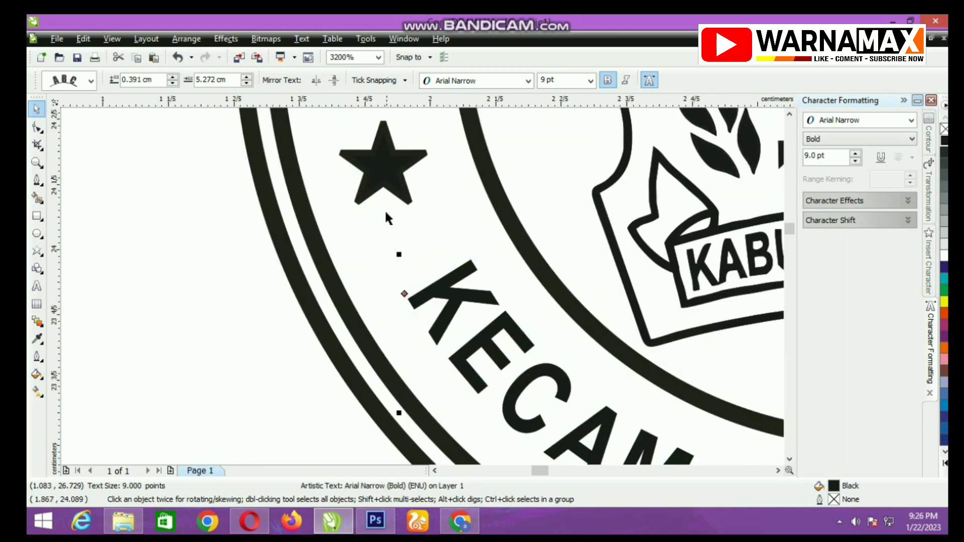
# - Nudge both stars up together by about 0.05 cm, keeping their horizontal position
pyautogui.click(390, 197)
pyautogui.scroll(-2, 434, 318)
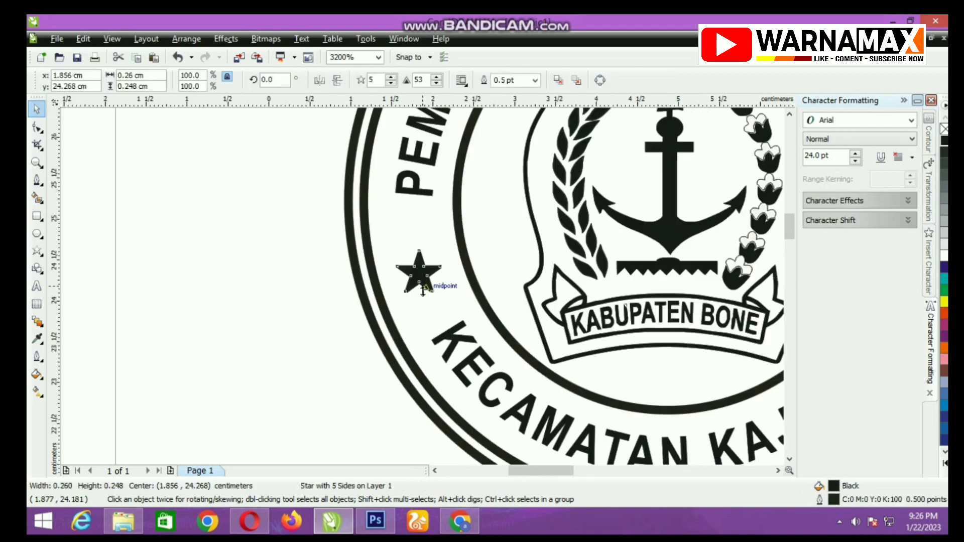
pyautogui.keyDown('shift'); pyautogui.click(668, 281); pyautogui.keyUp('shift')
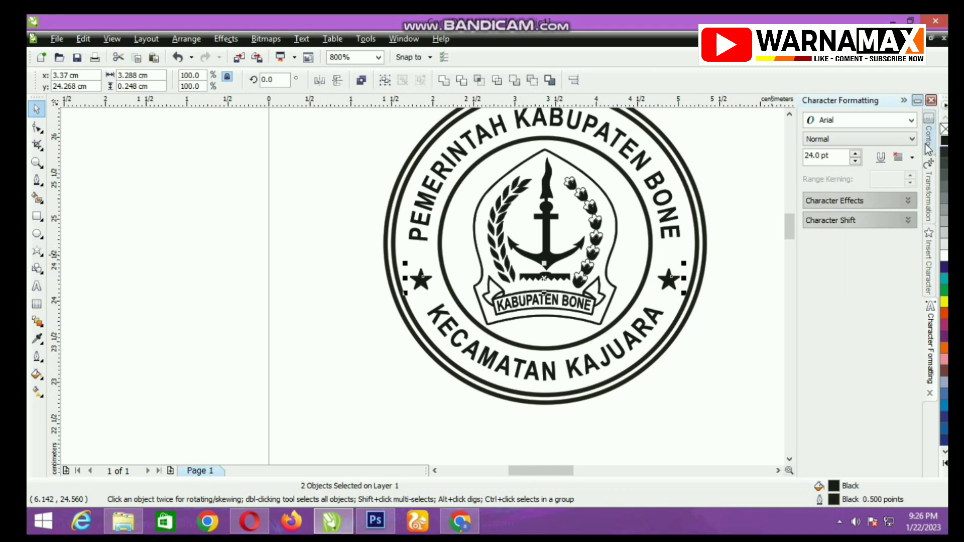
pyautogui.press('Up')
pyautogui.press('Right')
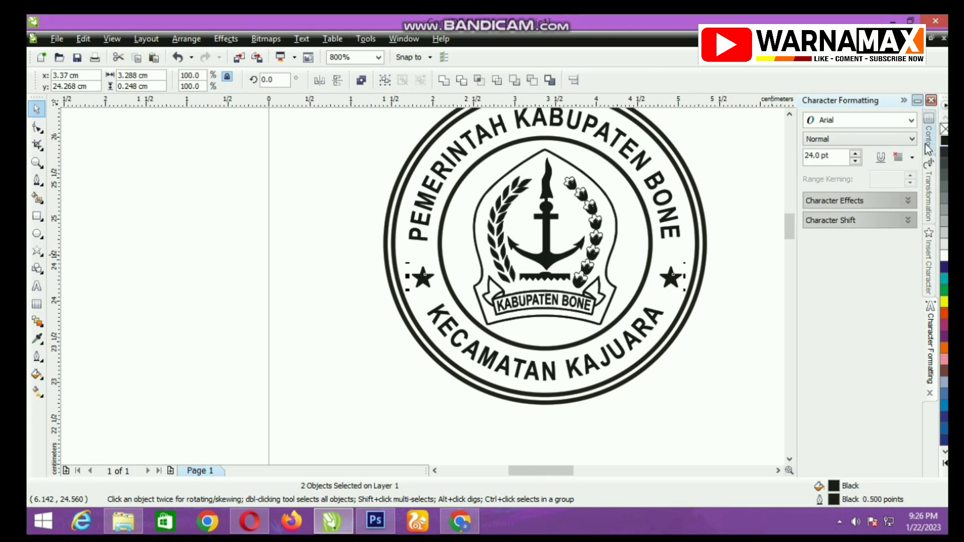
pyautogui.press('Up')
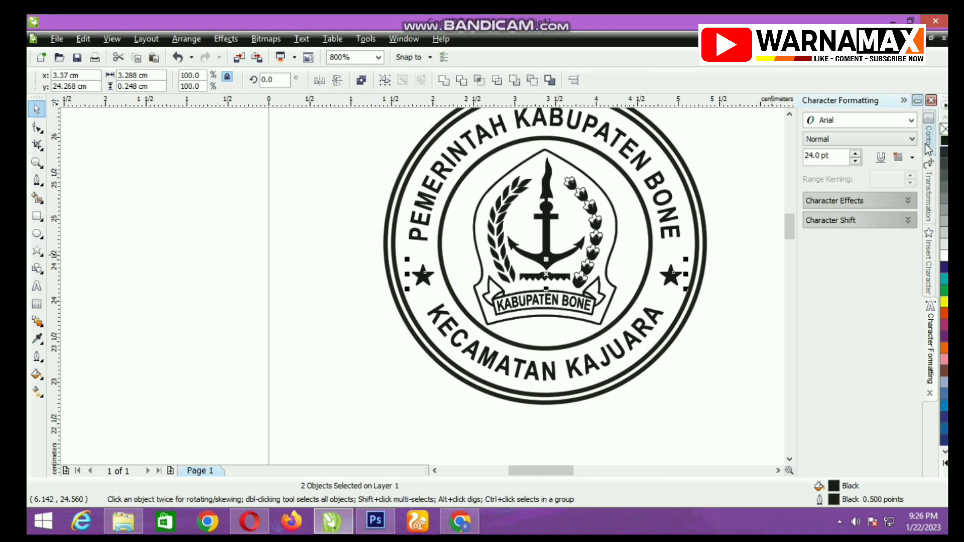
pyautogui.press('Left')
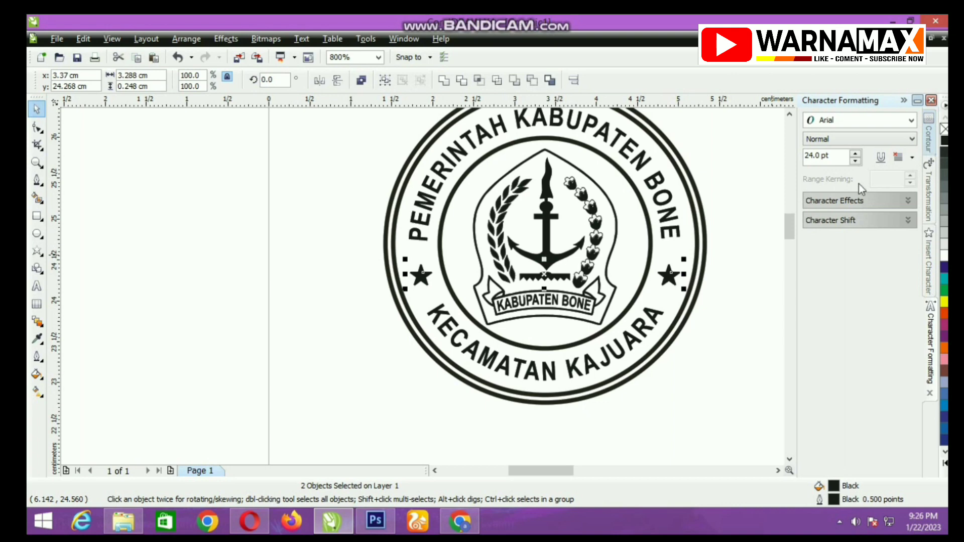
# - Nudge only the right star slightly to the right, to a centre of about 4.896 cm horizontally
pyautogui.click(276, 284)
pyautogui.click(669, 277)
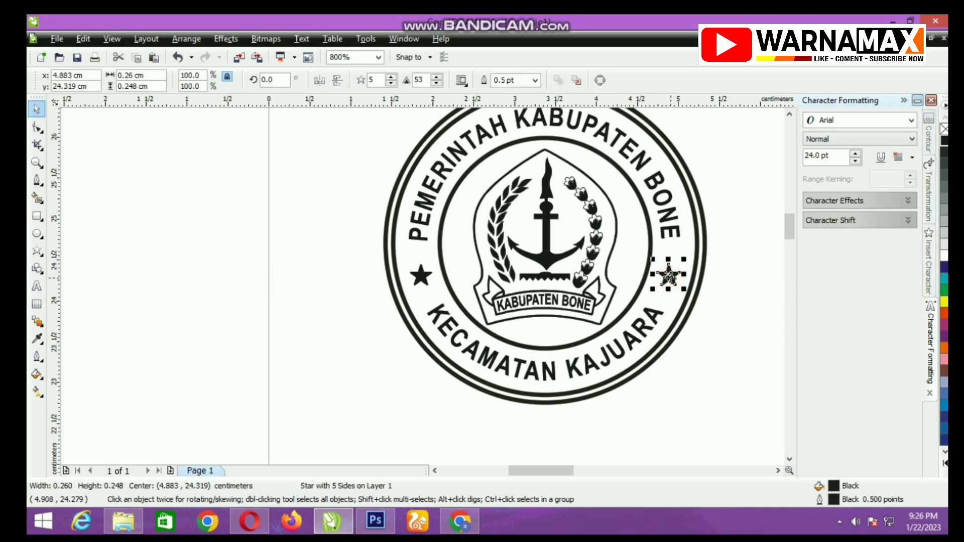
pyautogui.press('Right')
pyautogui.scroll(2, 617, 226)
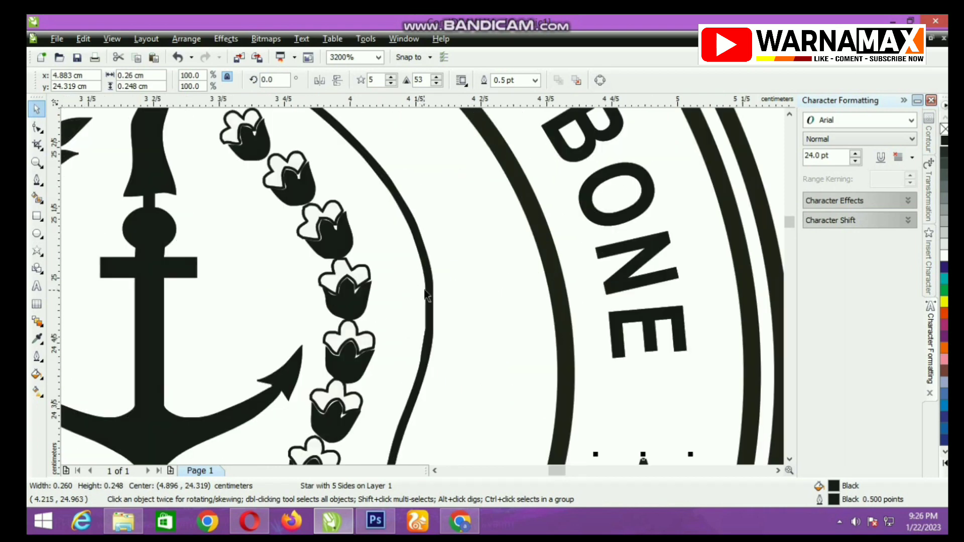
pyautogui.click(484, 241)
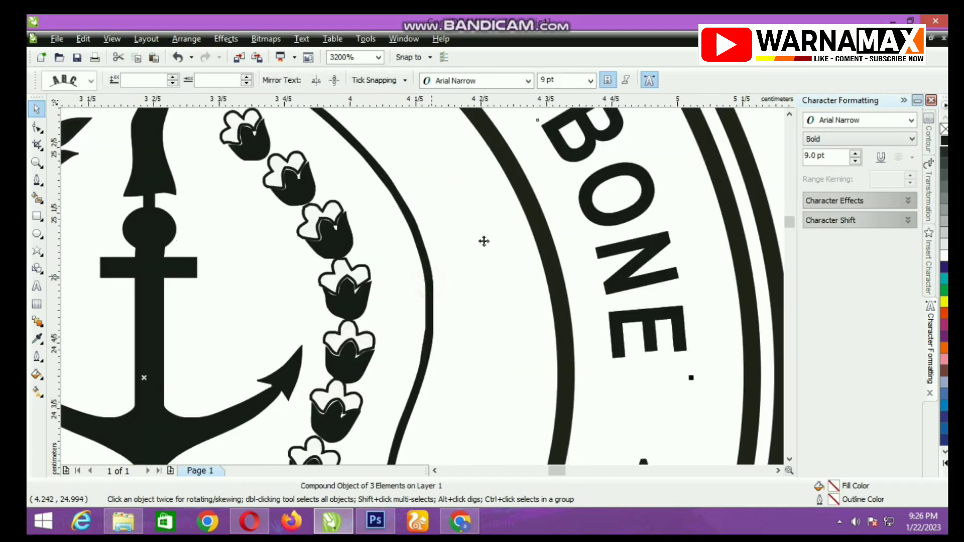
pyautogui.click(945, 148)
pyautogui.hotkey('ctrl', 'z')
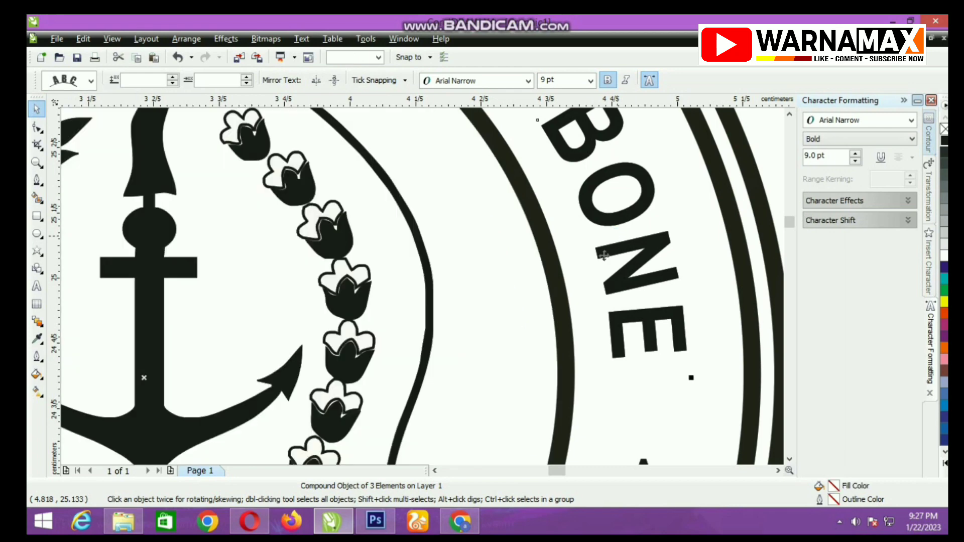
pyautogui.click(506, 310)
pyautogui.scroll(-3, 417, 284)
pyautogui.click(282, 276)
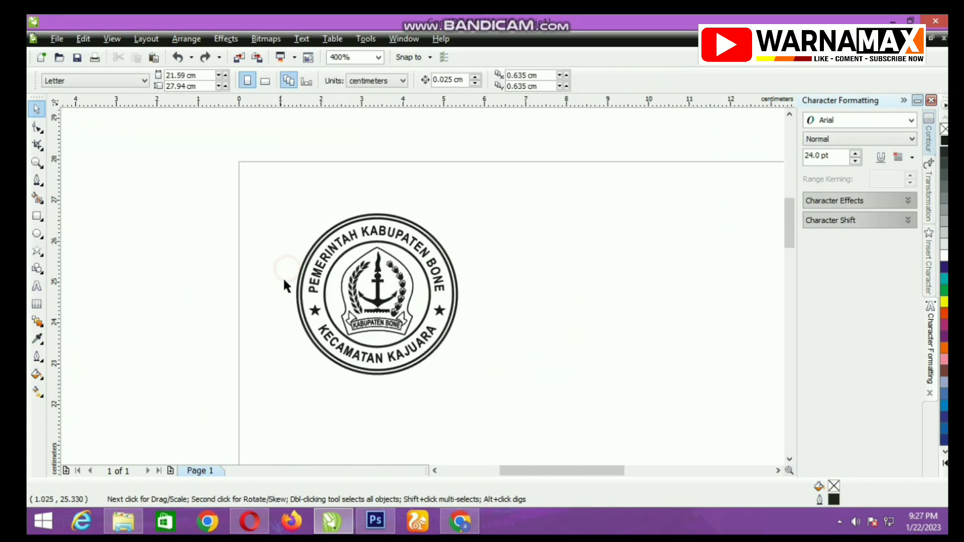
pyautogui.moveTo(266, 195); pyautogui.dragTo(507, 469)
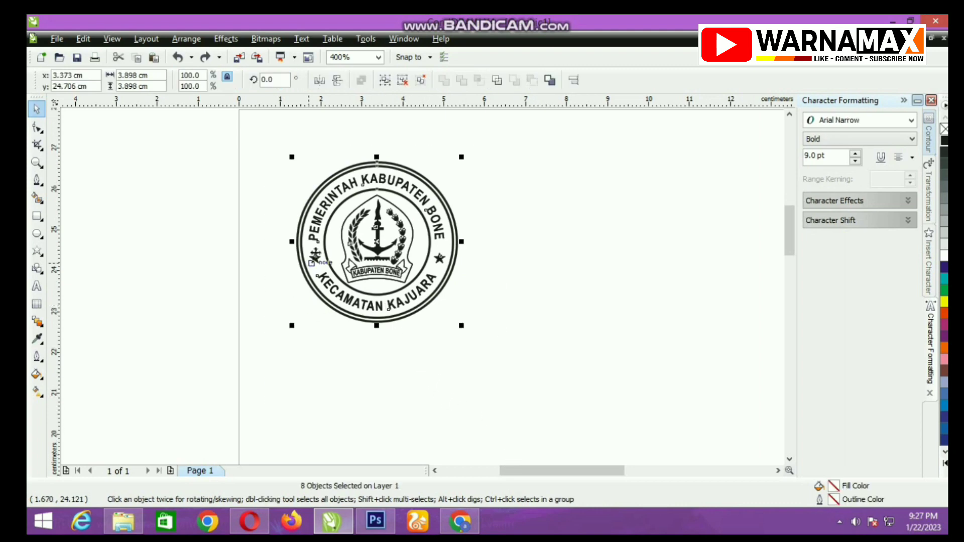
pyautogui.scroll(1, 327, 238)
pyautogui.scroll(-1, 422, 286)
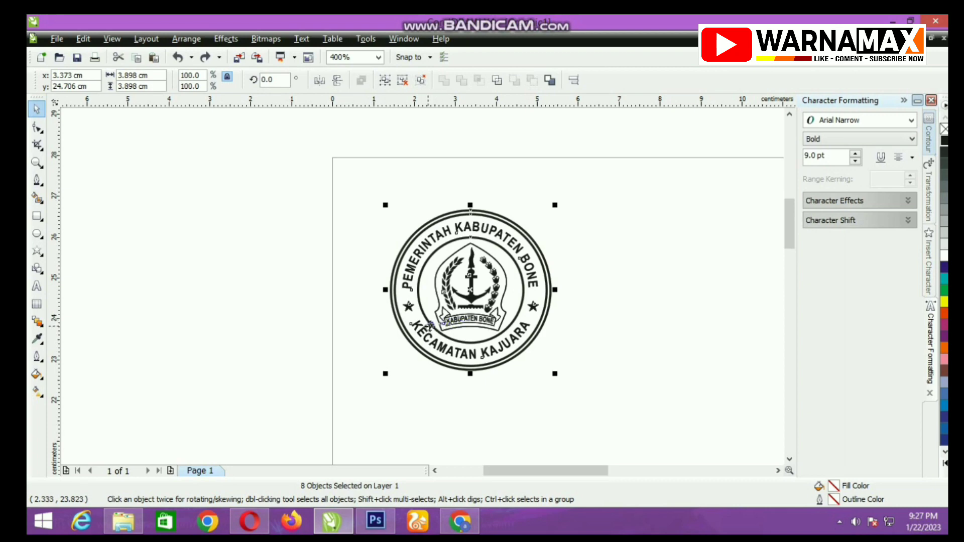
pyautogui.click(568, 277)
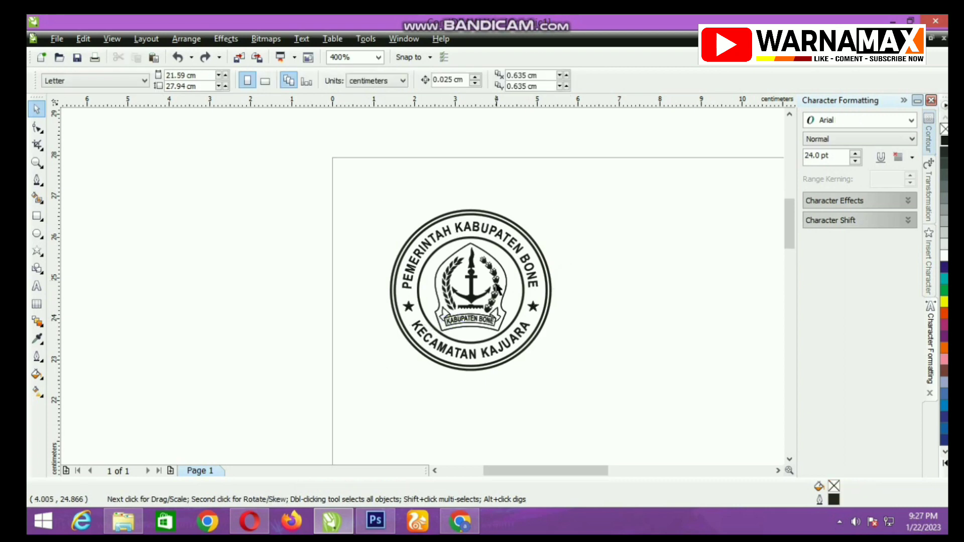
# - Move the whole stamp to the upper middle of the page, with its centre at about 11.789 cm horizontally and 25.334 cm vertically
pyautogui.scroll(-1, 498, 288)
pyautogui.moveTo(371, 238); pyautogui.dragTo(460, 343)
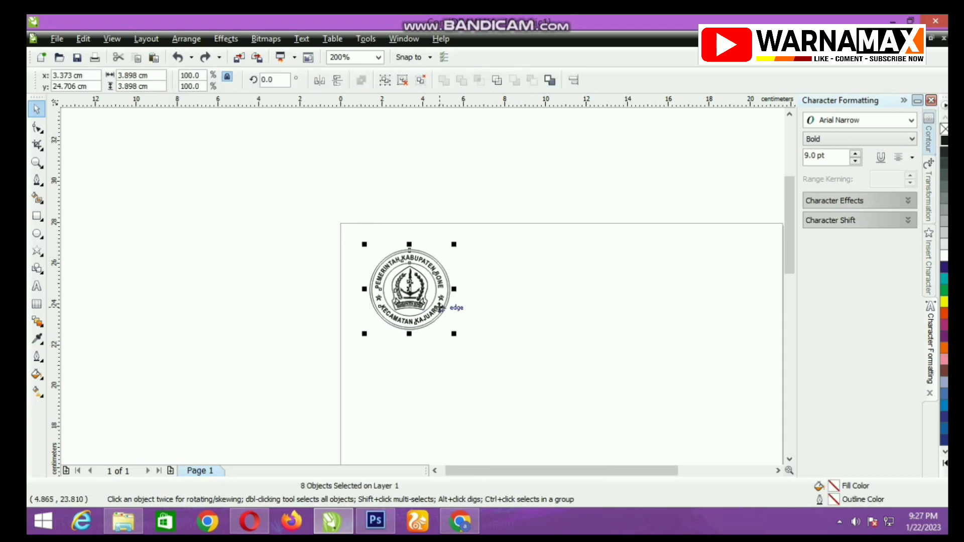
pyautogui.moveTo(412, 283); pyautogui.dragTo(601, 277)
pyautogui.scroll(-1, 415, 316)
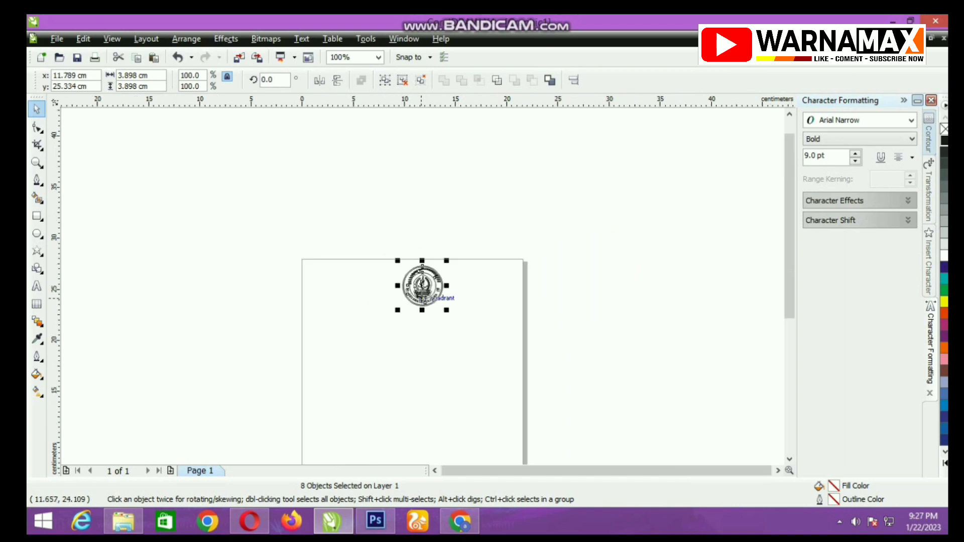
pyautogui.scroll(1, 419, 297)
pyautogui.click(350, 340)
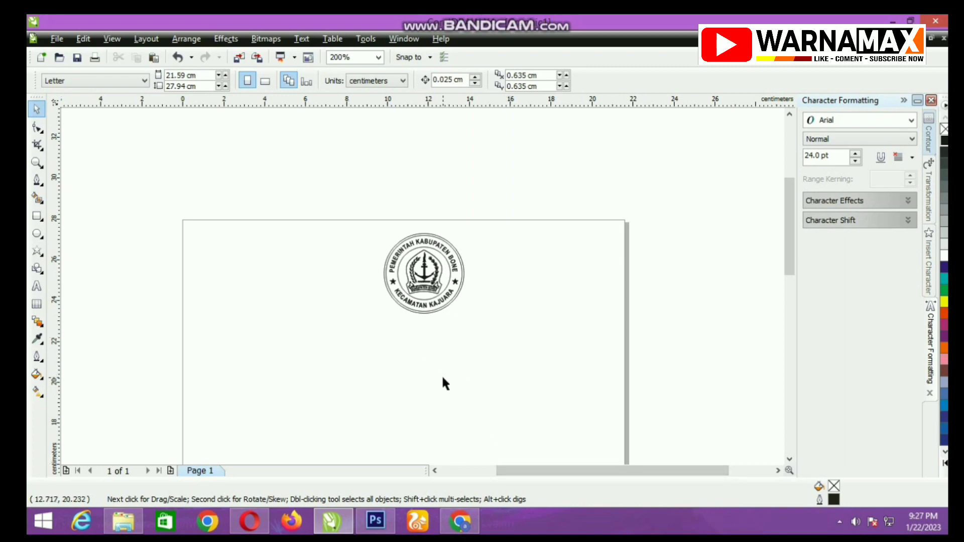
# - Set the print destination to HP LaserJet Pro M12w and preview the printed page
pyautogui.hotkey('ctrl', 'p')
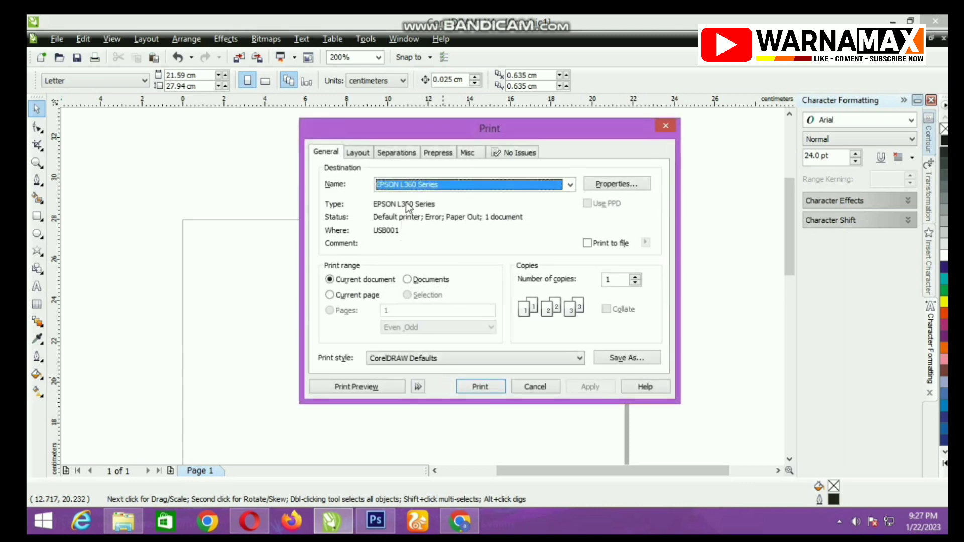
pyautogui.click(409, 186)
pyautogui.click(406, 242)
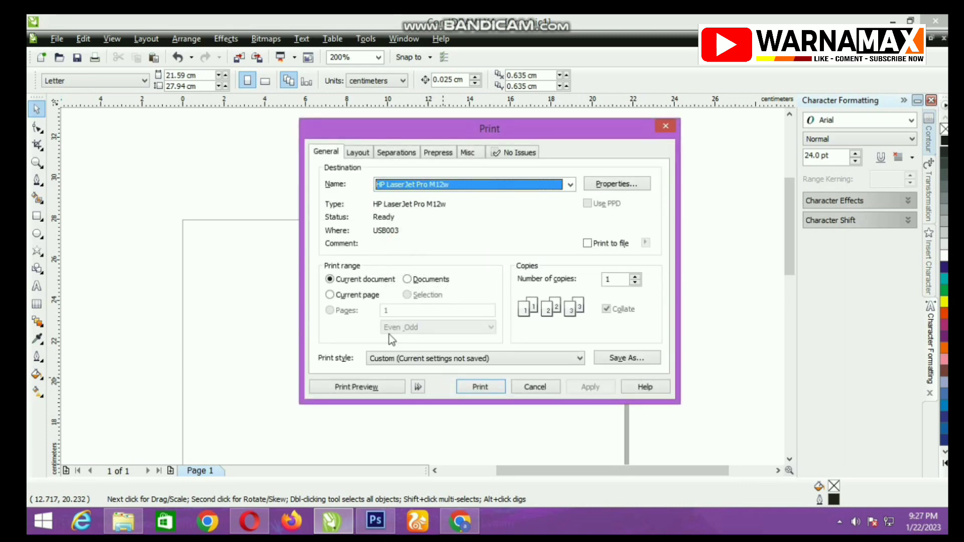
pyautogui.click(376, 383)
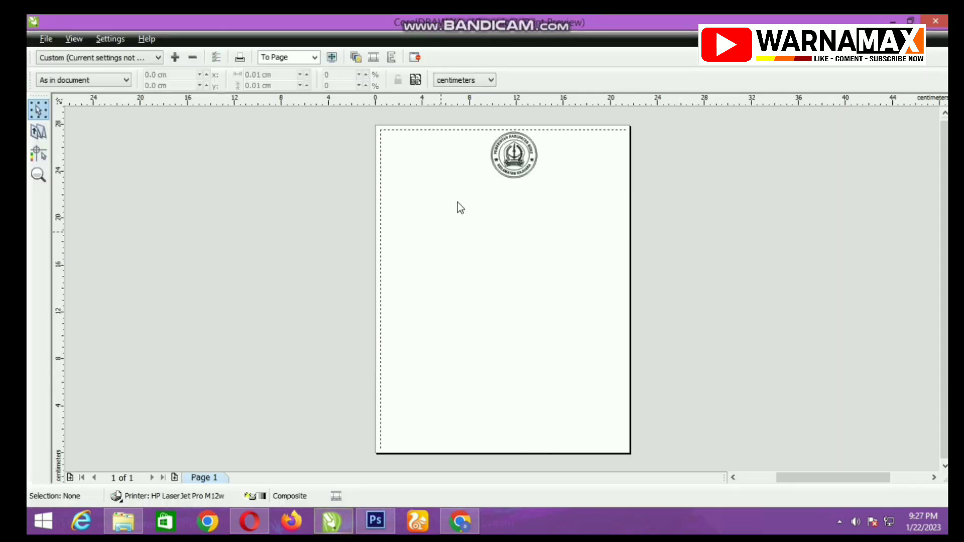
# - Reposition the stamp on the print preview page to about 8.83 cm horizontally and 27.25 cm vertically
pyautogui.click(513, 167)
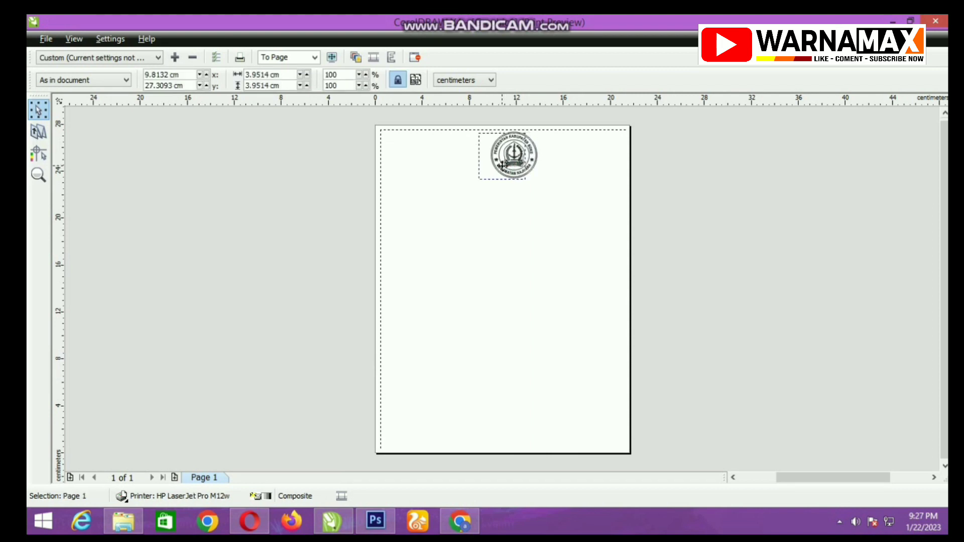
pyautogui.moveTo(502, 165); pyautogui.dragTo(502, 164)
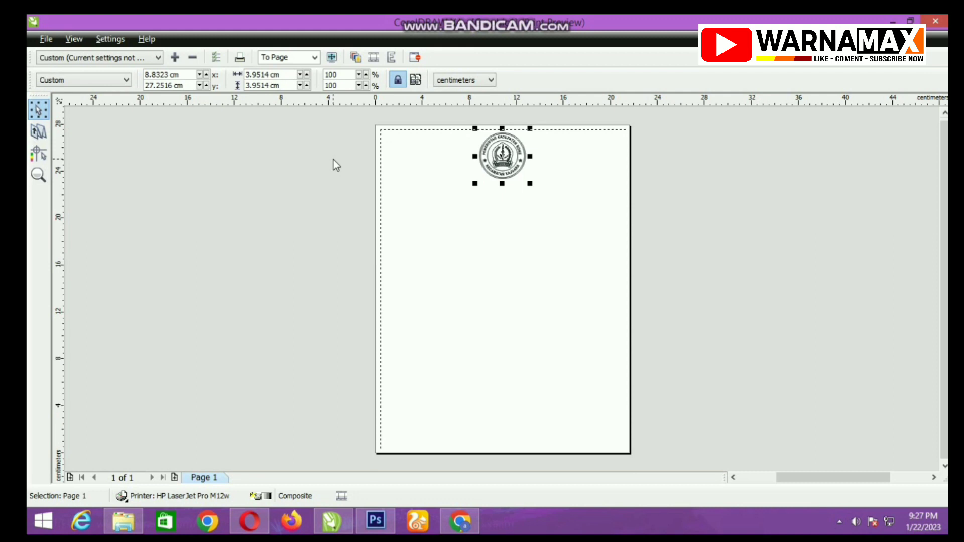